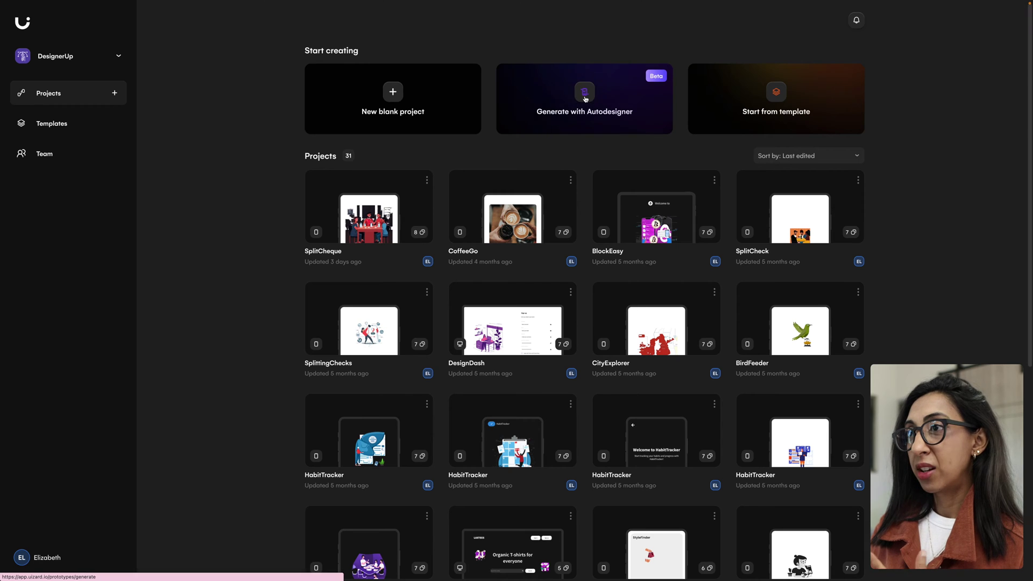
Step: Start a new Autodesigner mobile project and describe the moving-service app
{"action": "left_click", "coordinate": [585, 99]}
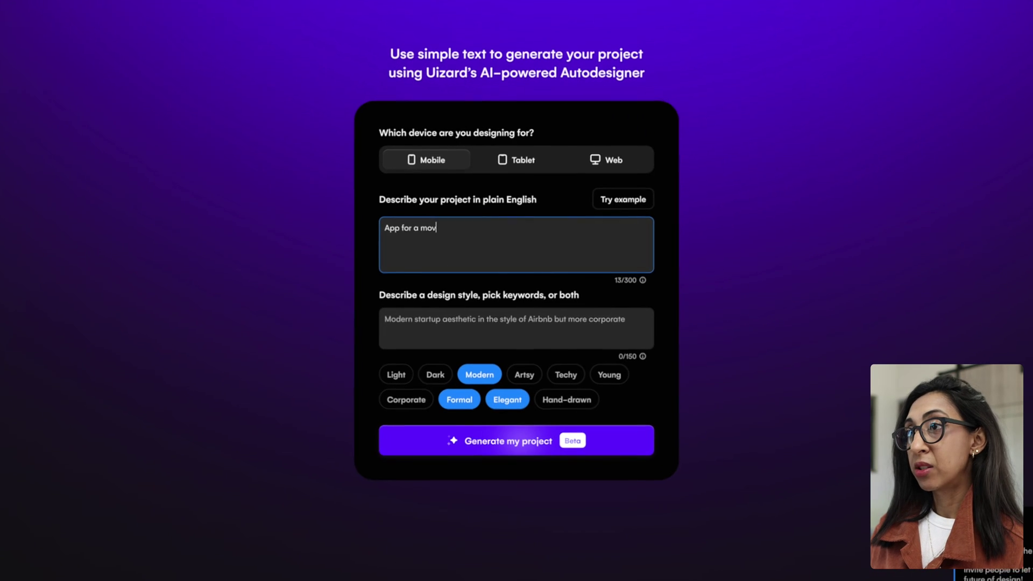
{"action": "type", "text": "ng service"}
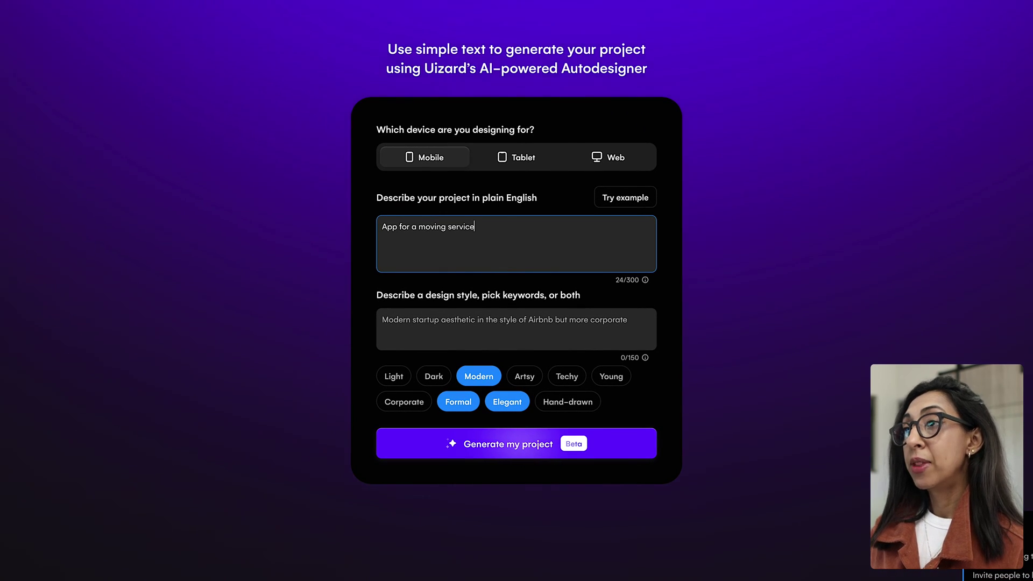
{"action": "left_click", "coordinate": [450, 321]}
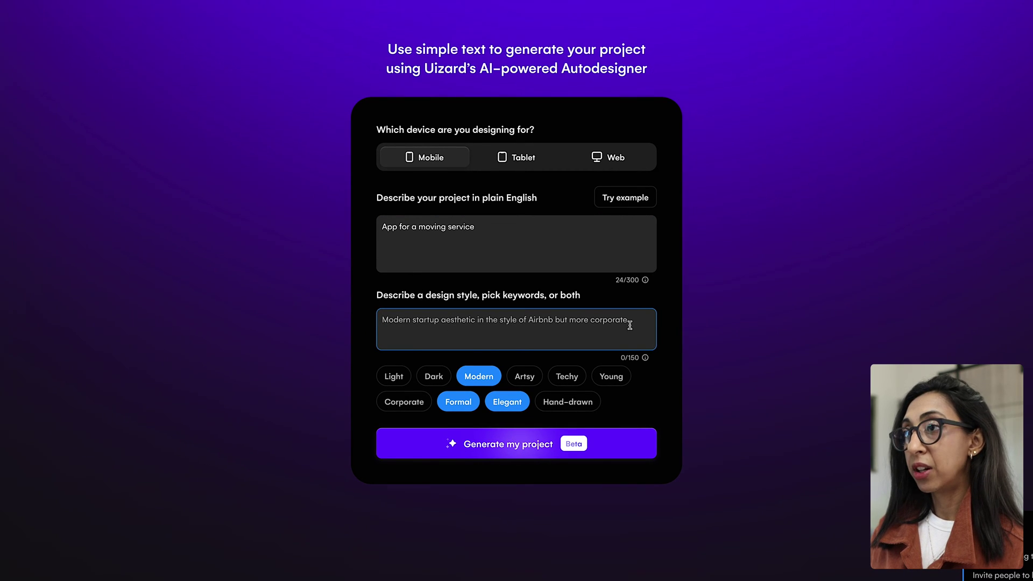
Step: Replace the Elegant style keyword with Light and Artsy, then generate the project
{"action": "left_click", "coordinate": [504, 406]}
{"action": "left_click", "coordinate": [393, 376]}
{"action": "left_click", "coordinate": [524, 377]}
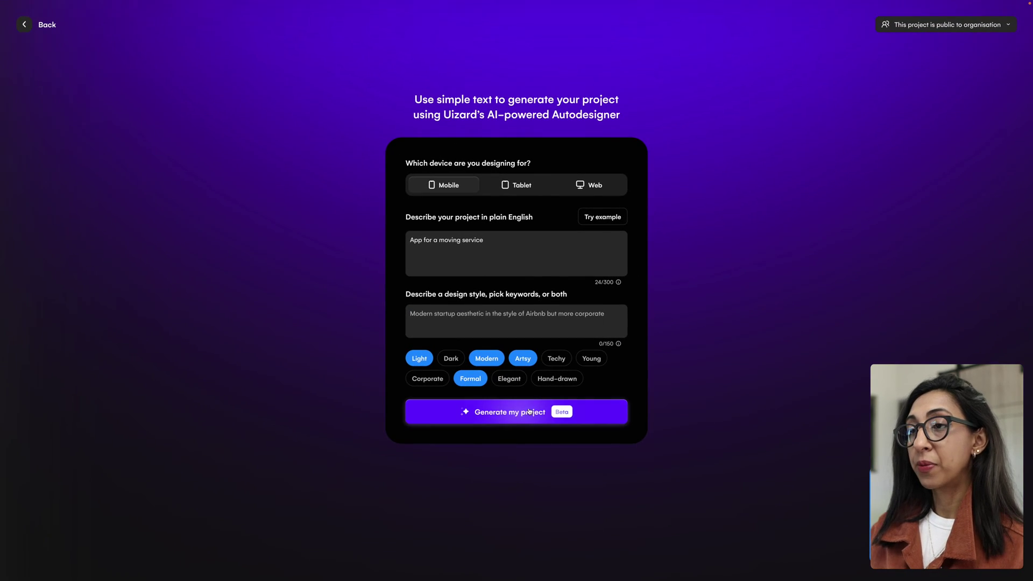
{"action": "left_click", "coordinate": [529, 411]}
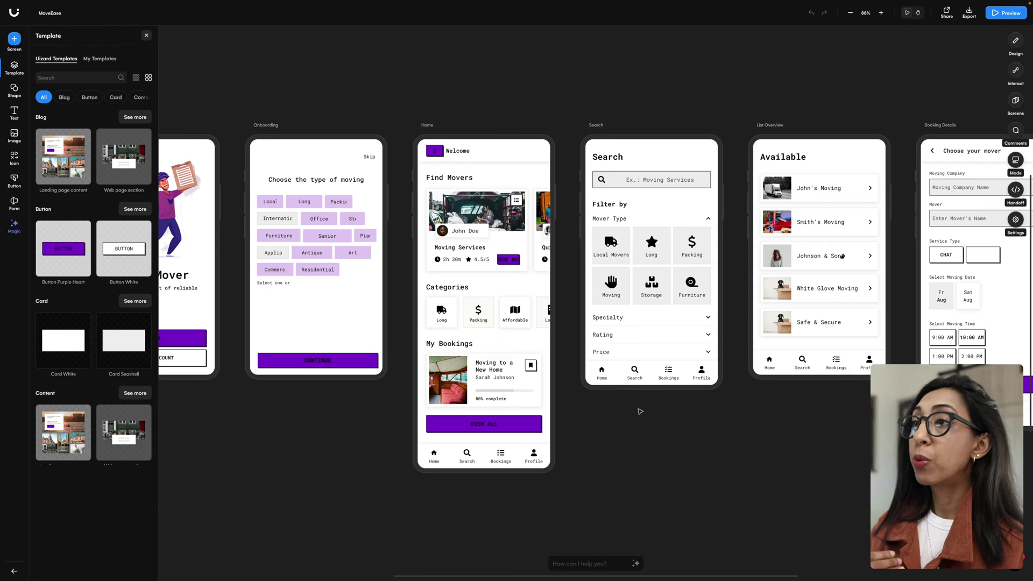
Step: Scroll across the canvas to review the generated MoveEase screens
{"action": "scroll", "coordinate": [640, 411], "scroll_direction": "right", "scroll_amount": 10}
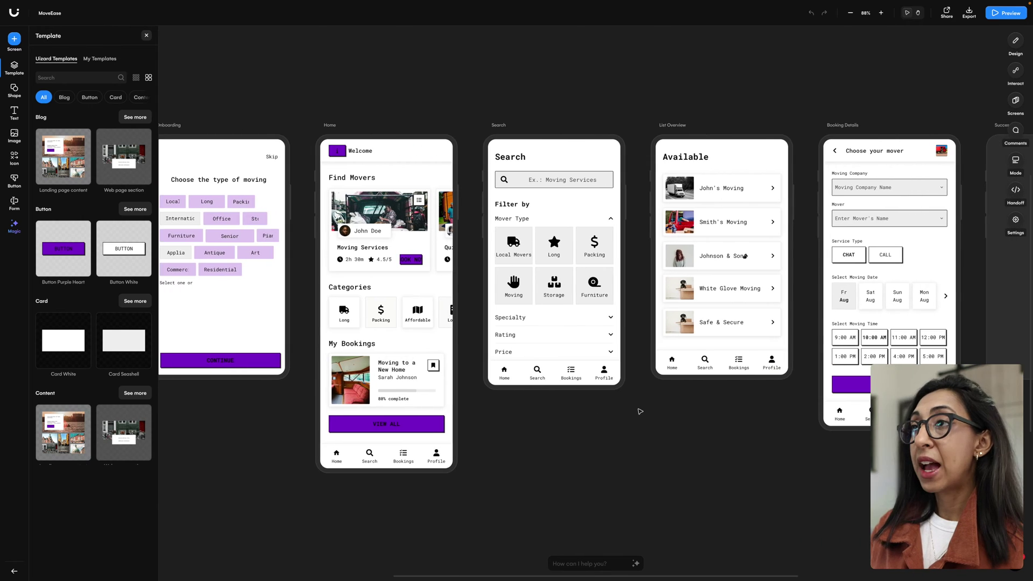
{"action": "scroll", "coordinate": [640, 411], "scroll_direction": "left", "scroll_amount": 10}
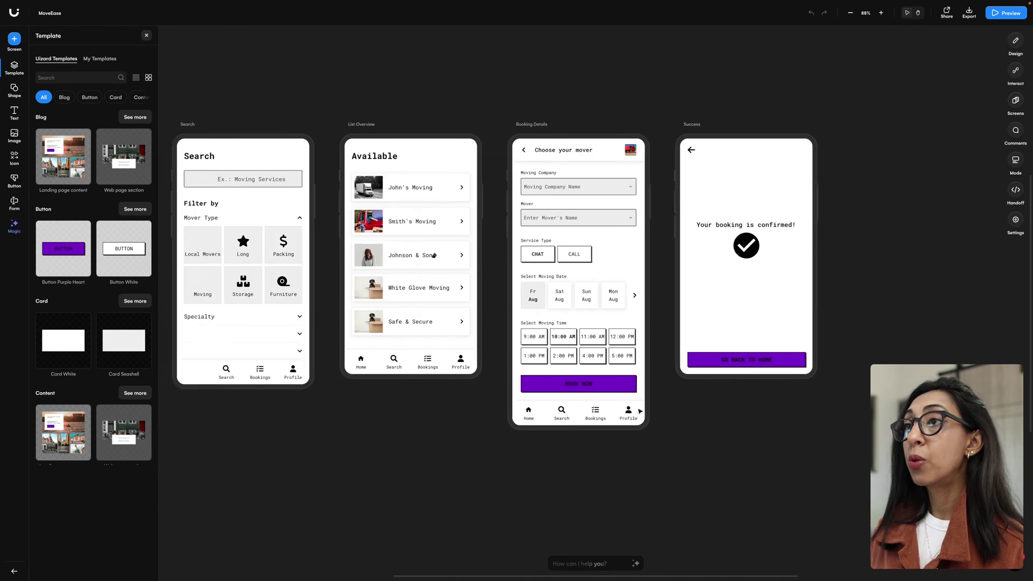
{"action": "scroll", "coordinate": [640, 412], "scroll_direction": "left", "scroll_amount": 5}
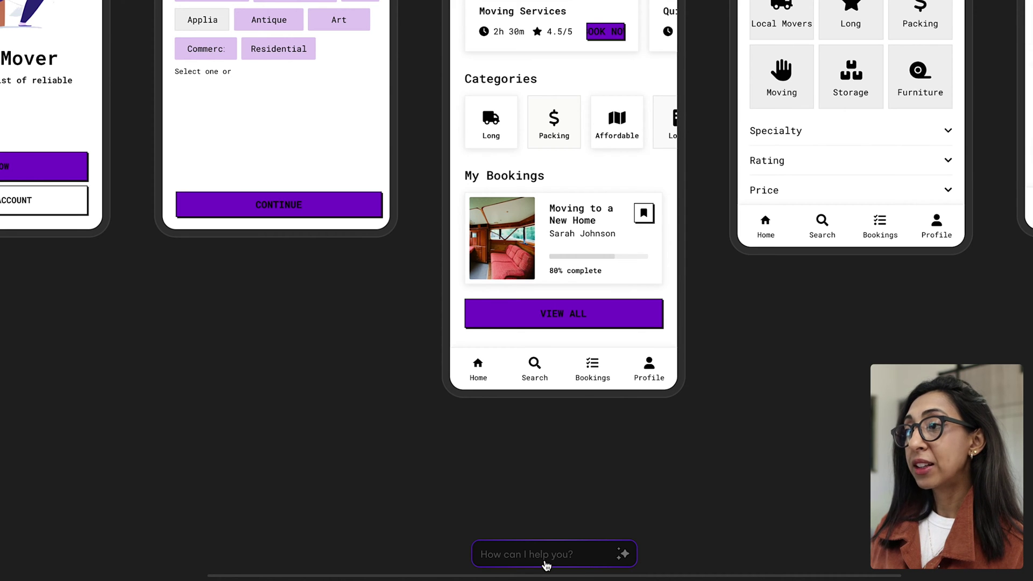
Step: Prompt the AI generator for a Mobile screen showing John's moving company profile and details
{"action": "left_click", "coordinate": [546, 565]}
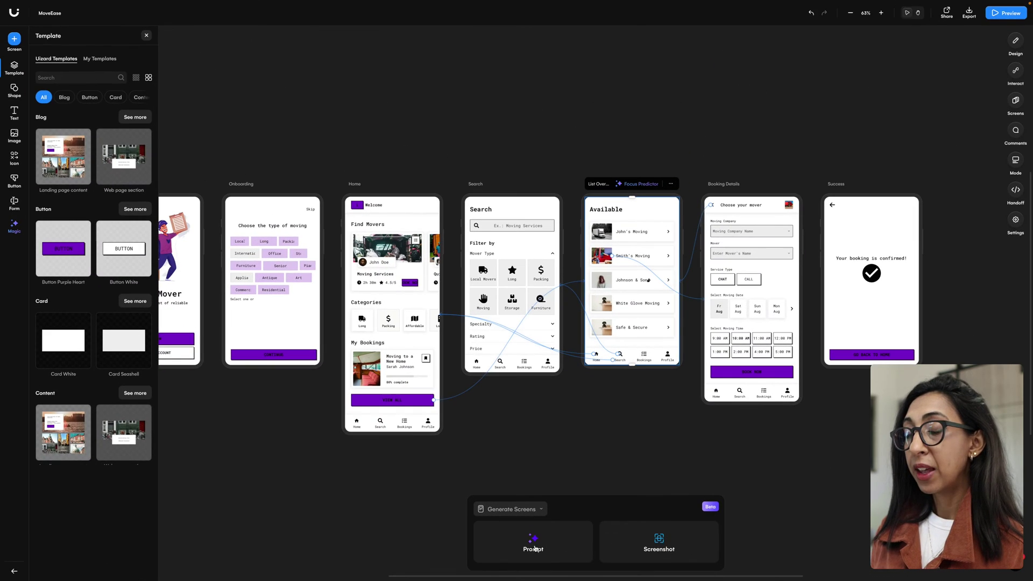
{"action": "left_click", "coordinate": [534, 547]}
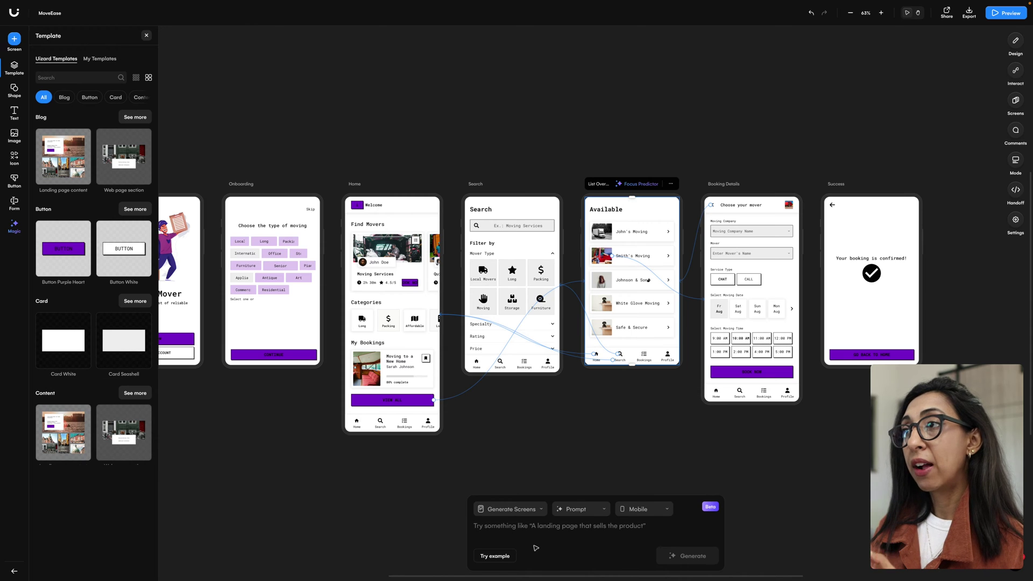
{"action": "type", "text": "generate the "}
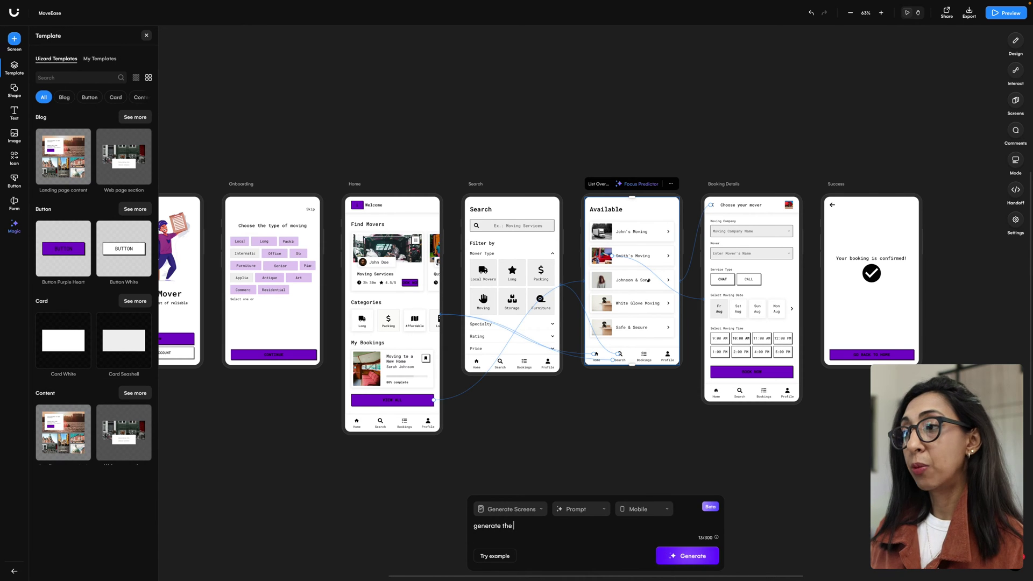
{"action": "type", "text": "screen that showing the progile and details of the "}
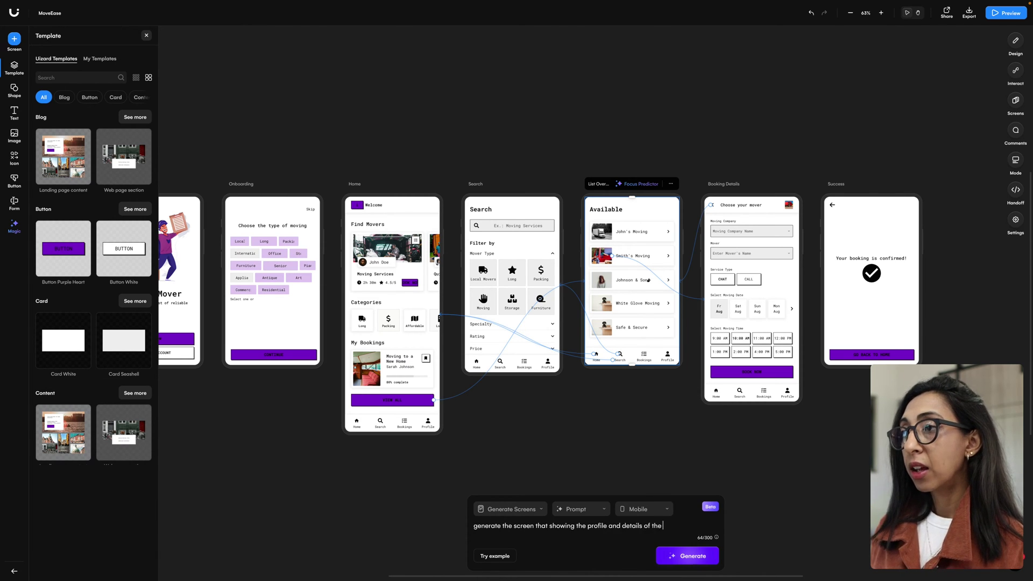
{"action": "key", "text": "BackSpace"}
{"action": "key", "text": "BackSpace"}
{"action": "key", "text": "BackSpace"}
{"action": "key", "text": "BackSpace"}
{"action": "type", "text": "one of the moving companies, let's do J"}
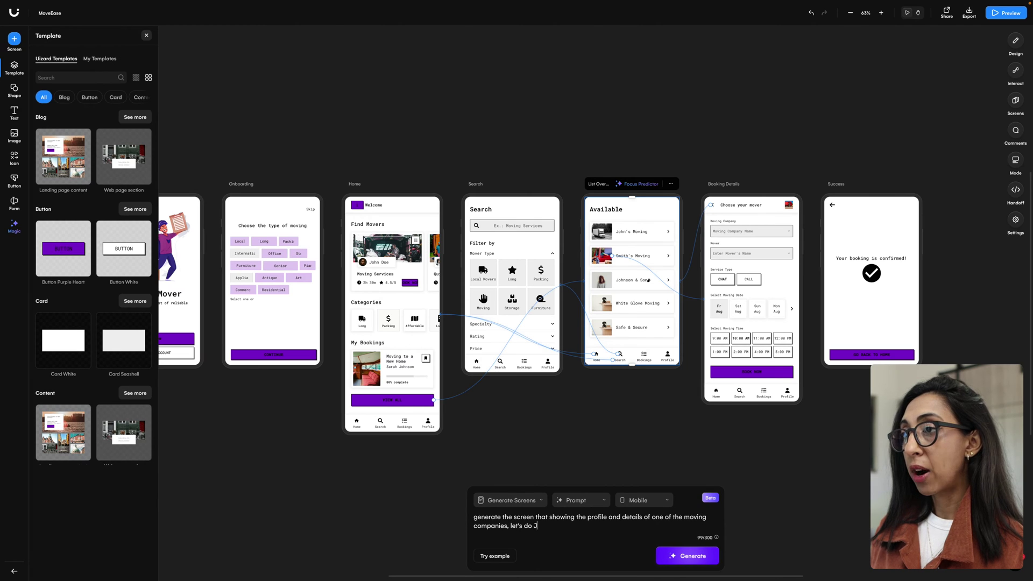
{"action": "type", "text": "og"}
{"action": "key", "text": "BackSpace"}
{"action": "type", "text": "hn's moving"}
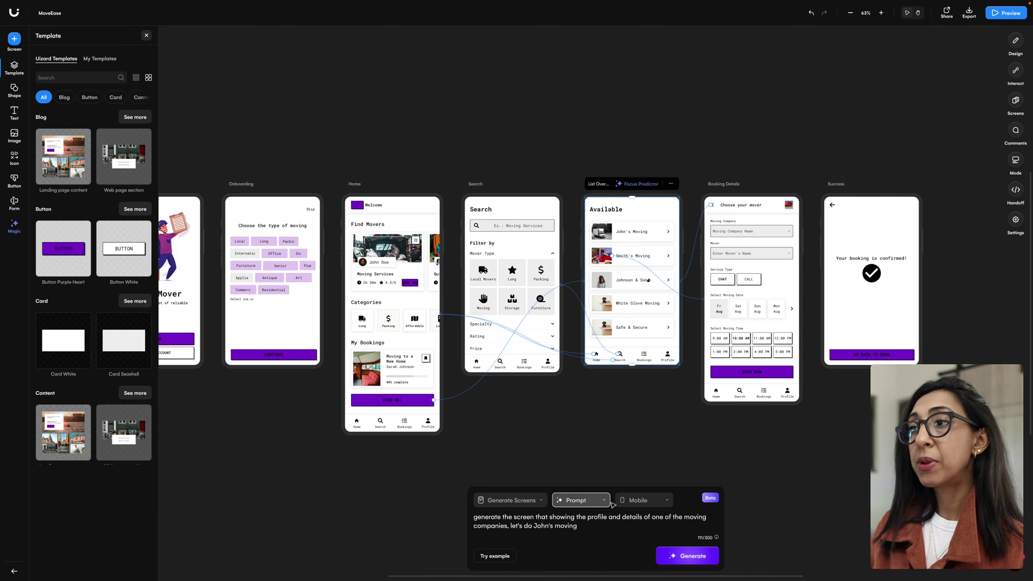
{"action": "left_click", "coordinate": [653, 500]}
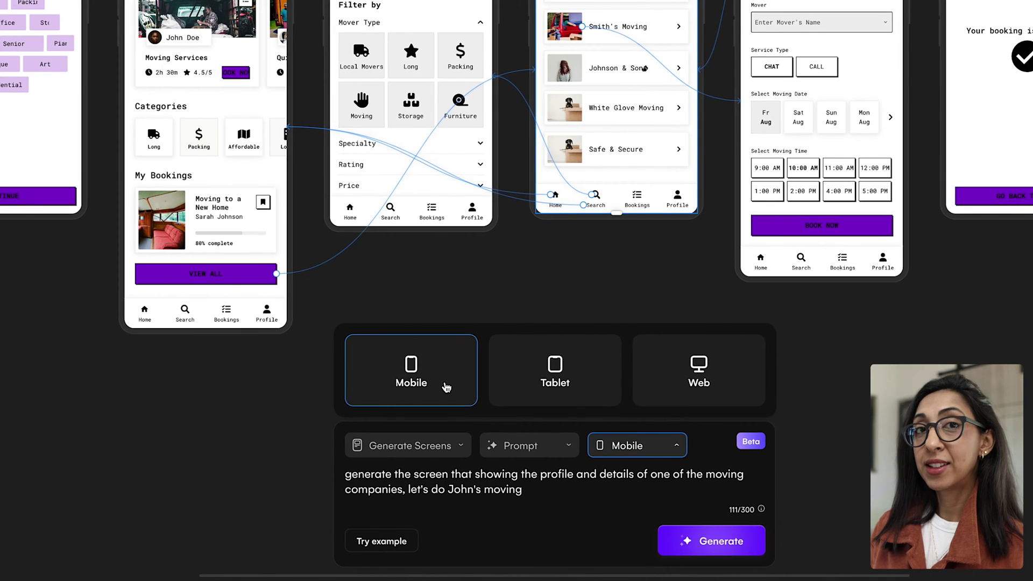
{"action": "left_click", "coordinate": [529, 487]}
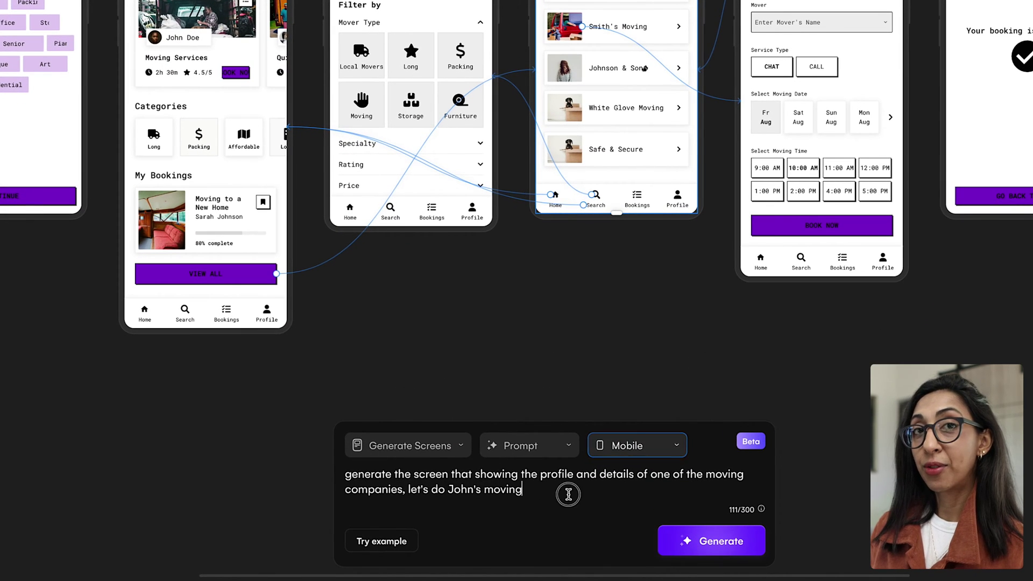
{"action": "left_click", "coordinate": [729, 554]}
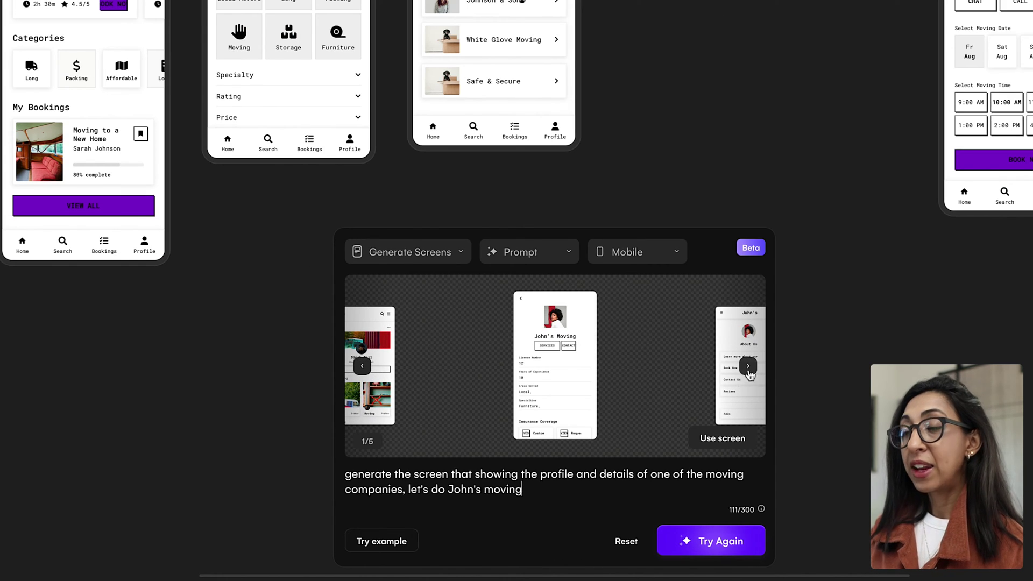
Step: Browse the five generated options and add option 4/5, the profile with available dates
{"action": "left_click", "coordinate": [748, 366]}
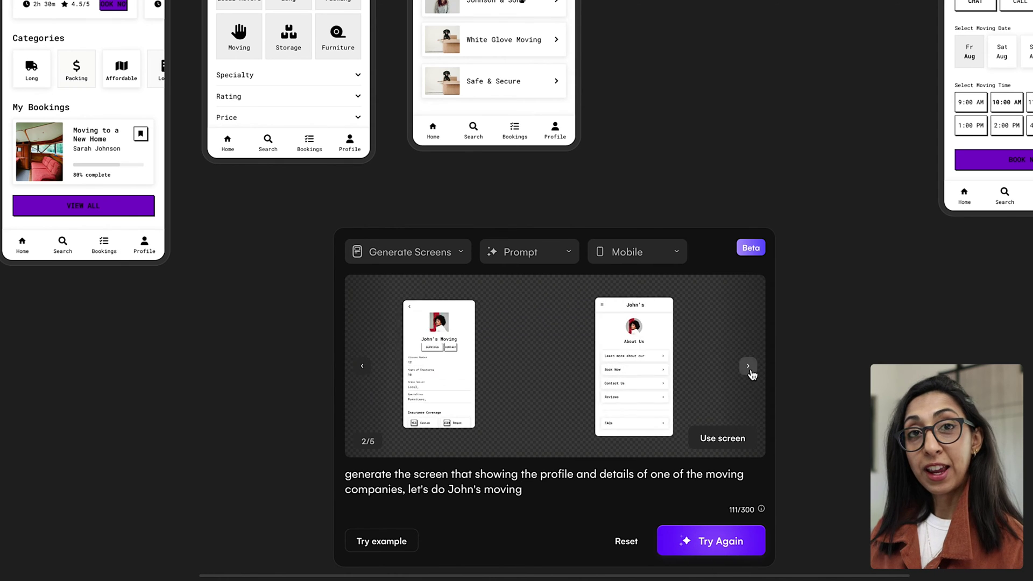
{"action": "left_click", "coordinate": [748, 367]}
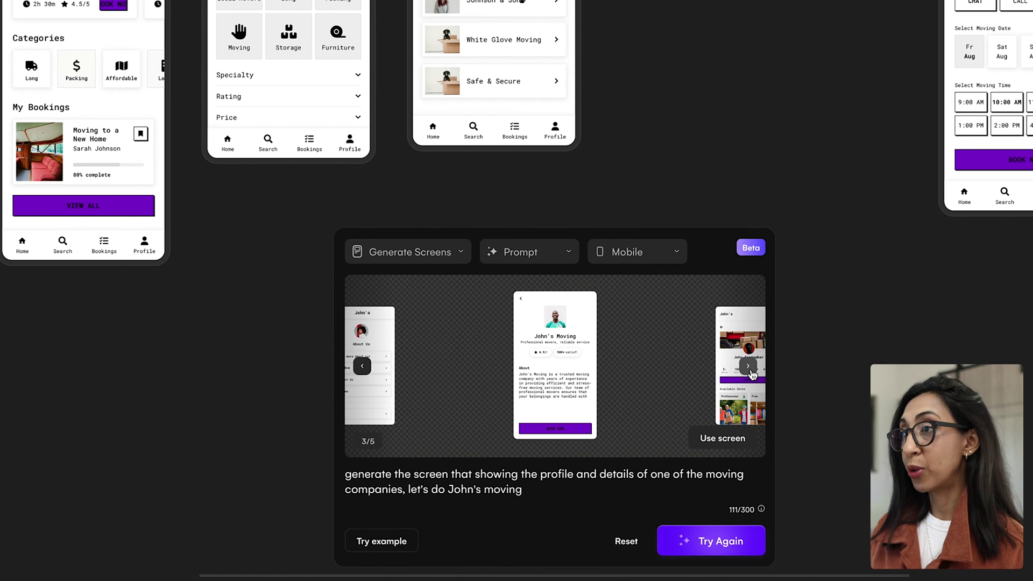
{"action": "left_click", "coordinate": [748, 366]}
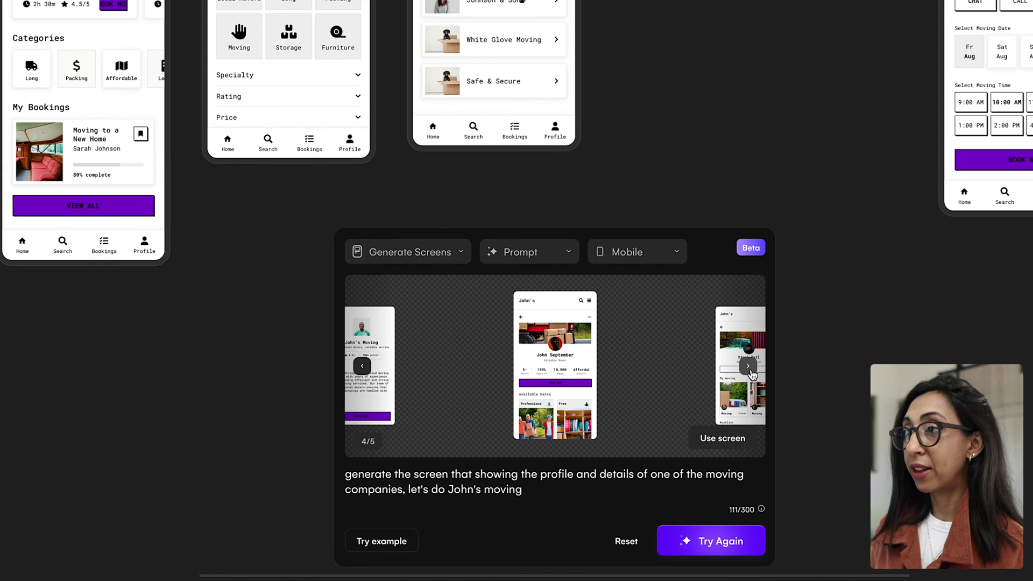
{"action": "left_click", "coordinate": [748, 366]}
{"action": "left_click", "coordinate": [749, 366]}
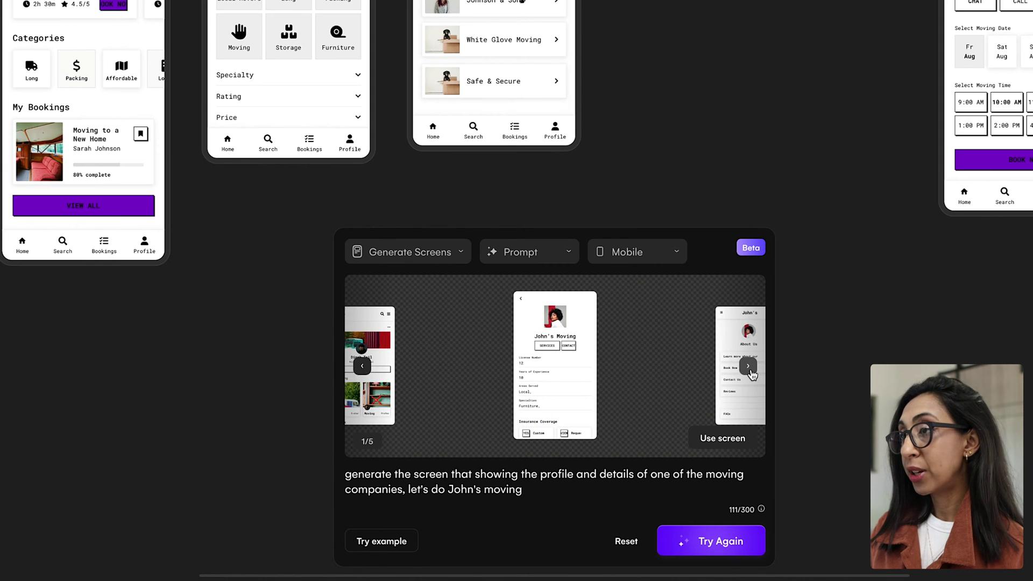
{"action": "left_click", "coordinate": [748, 367]}
{"action": "left_click", "coordinate": [748, 367]}
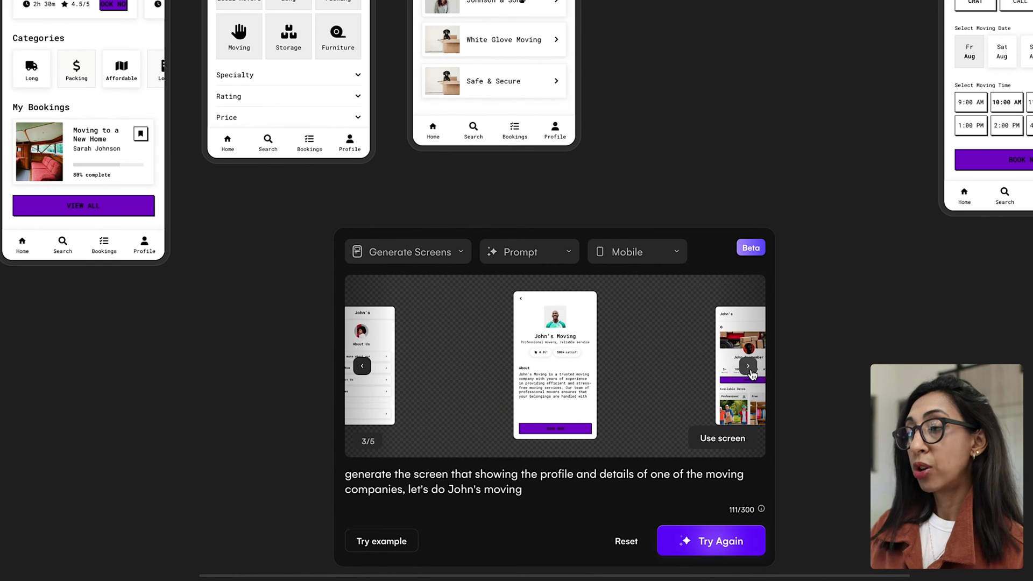
{"action": "left_click", "coordinate": [748, 367]}
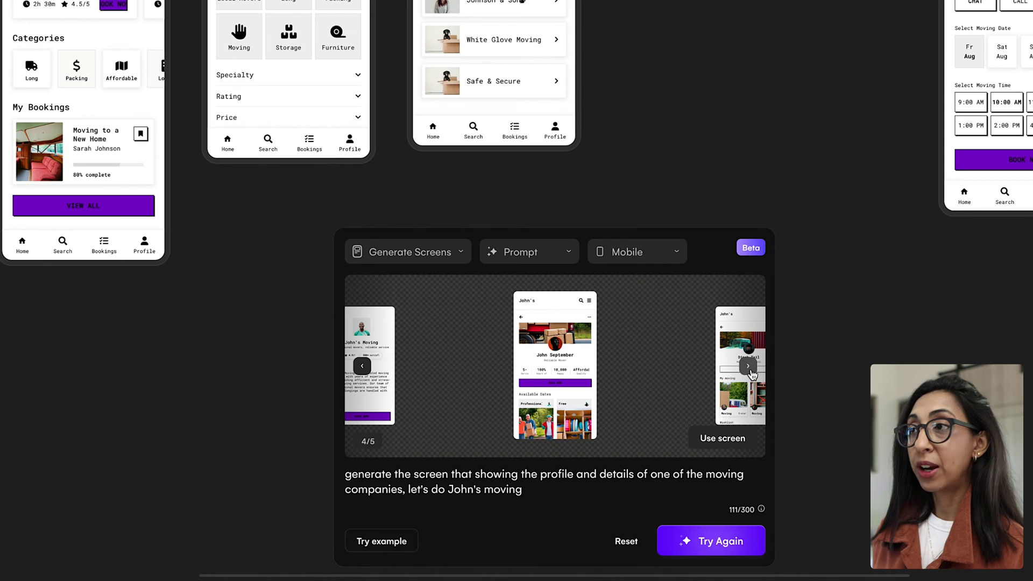
{"action": "left_click", "coordinate": [723, 438]}
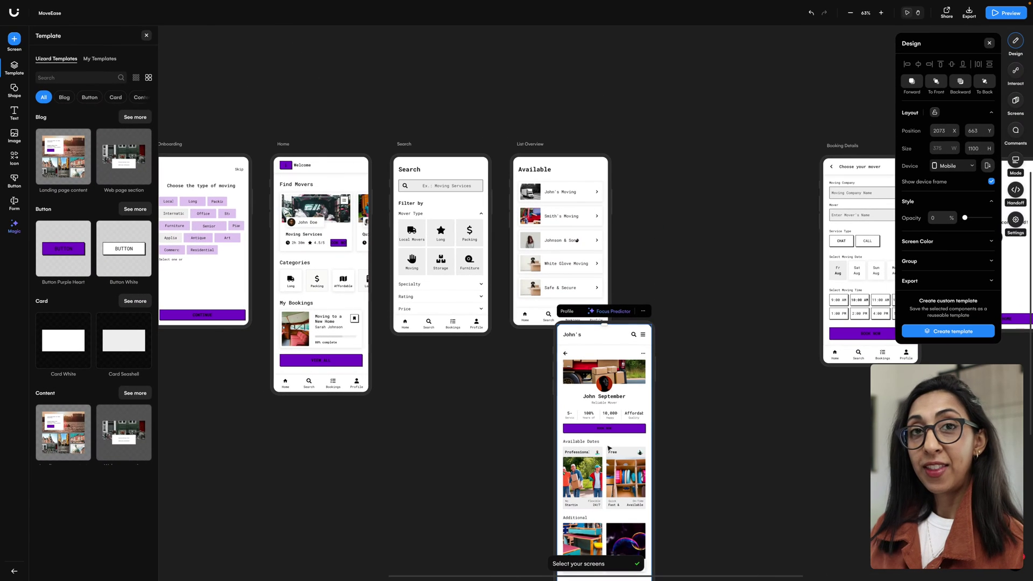
{"action": "left_click_drag", "start_coordinate": [578, 313], "coordinate": [676, 146]}
{"action": "scroll", "coordinate": [699, 483], "scroll_direction": "right", "scroll_amount": 2}
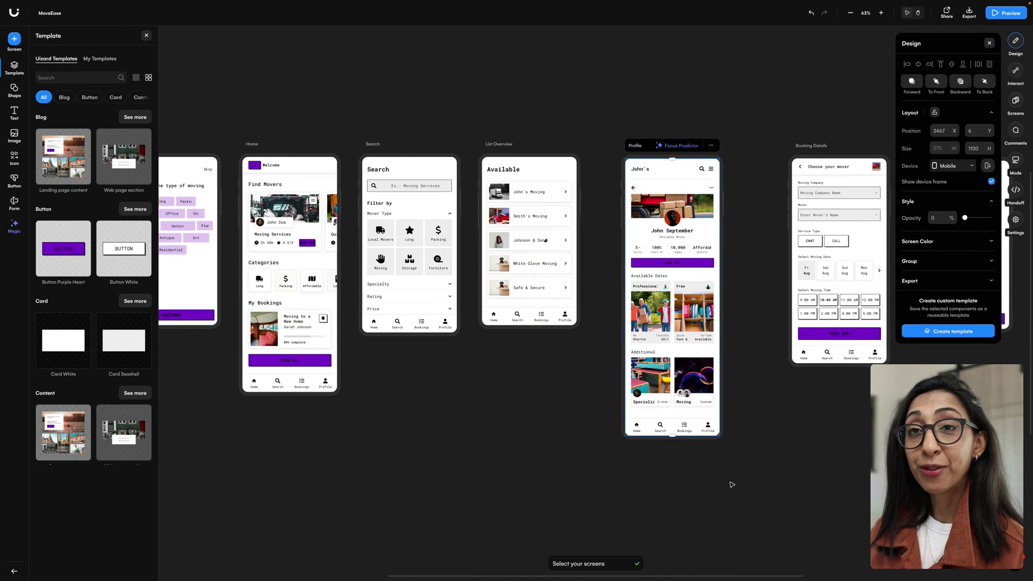
{"action": "left_click", "coordinate": [735, 408]}
{"action": "scroll", "coordinate": [741, 404], "scroll_direction": "up", "scroll_amount": 3}
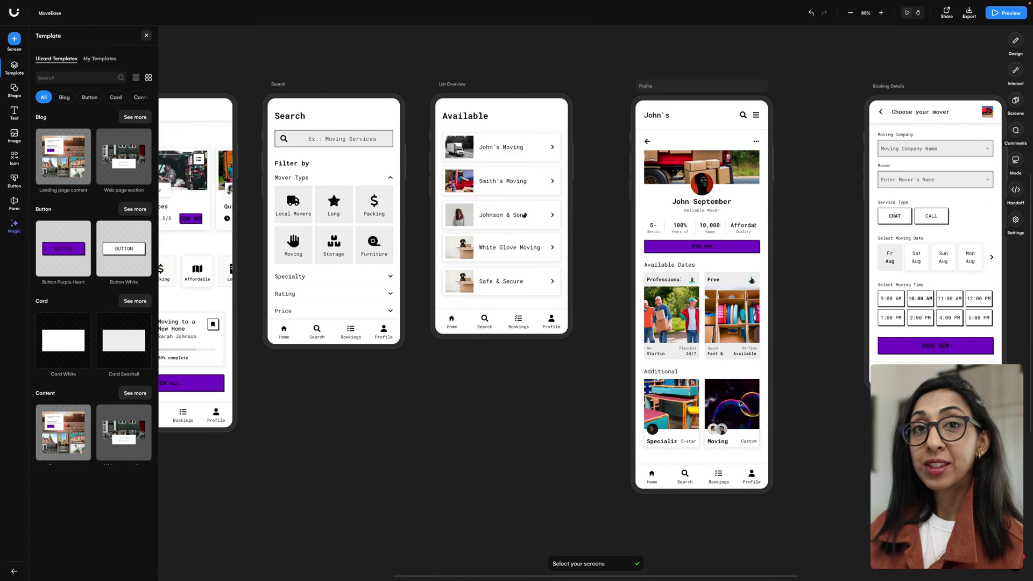
{"action": "scroll", "coordinate": [741, 403], "scroll_direction": "right", "scroll_amount": 4}
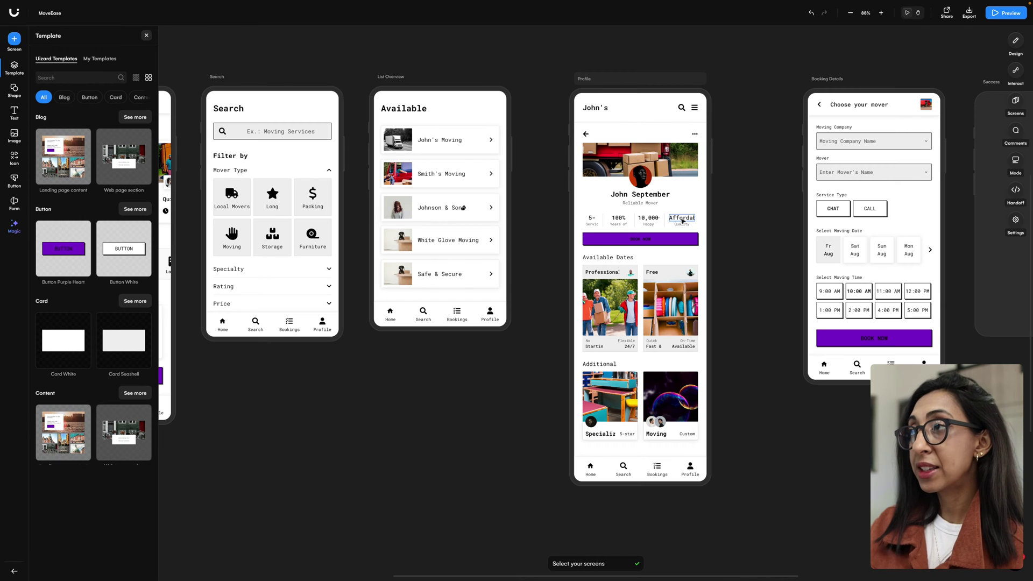
{"action": "left_click", "coordinate": [682, 220]}
Step: Set the four Profile stat texts to text size 12 and close the properties panel
{"action": "left_click", "coordinate": [684, 220]}
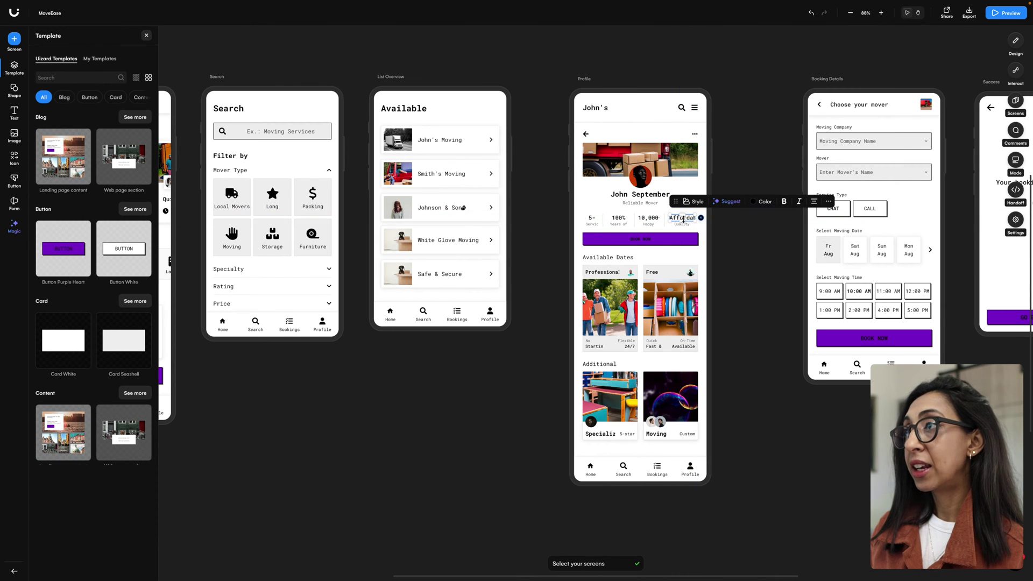
{"action": "left_click", "coordinate": [1016, 40]}
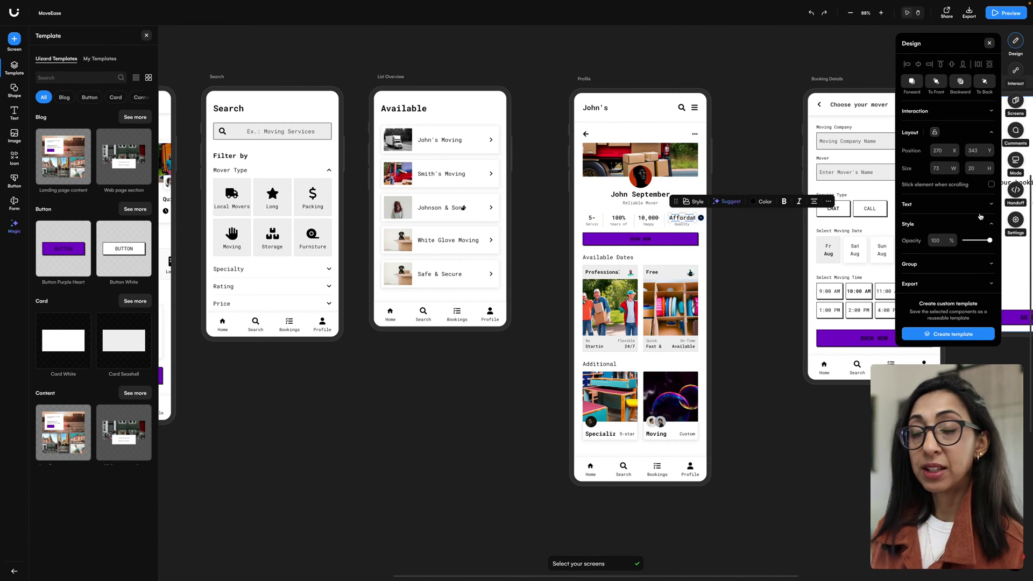
{"action": "left_click", "coordinate": [980, 214]}
{"action": "left_click", "coordinate": [927, 237]}
{"action": "left_click", "coordinate": [932, 273]}
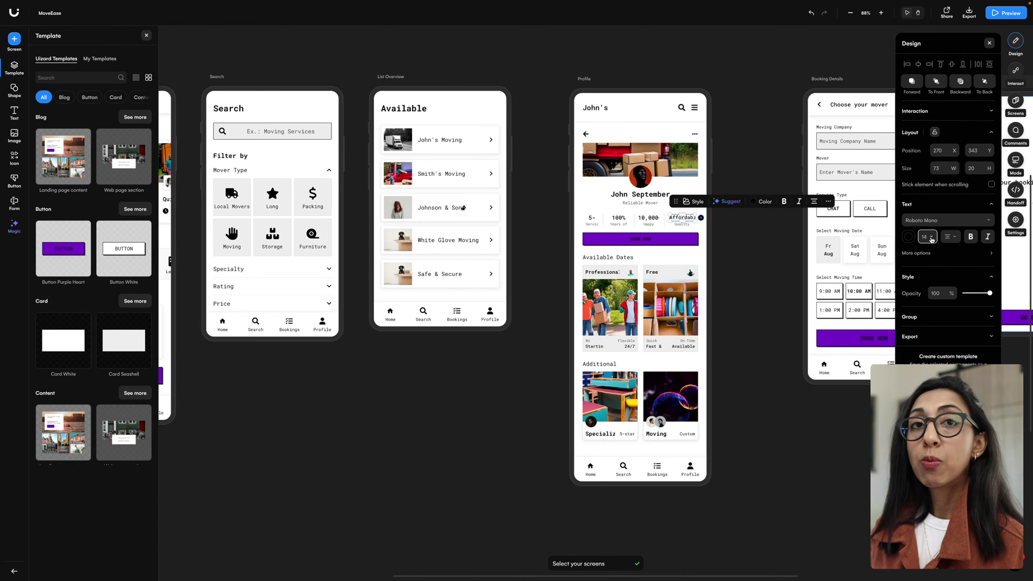
{"action": "left_click", "coordinate": [931, 241]}
{"action": "left_click", "coordinate": [619, 218], "text": "shift"}
{"action": "left_click", "coordinate": [932, 240]}
{"action": "left_click", "coordinate": [927, 258]}
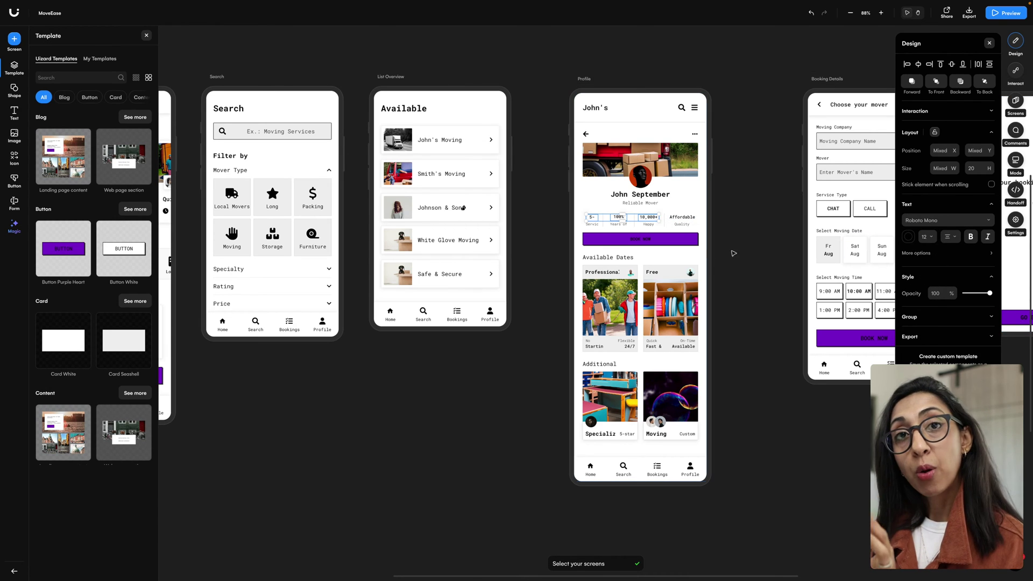
{"action": "left_click", "coordinate": [738, 253]}
{"action": "scroll", "coordinate": [743, 253], "scroll_direction": "down", "scroll_amount": 1}
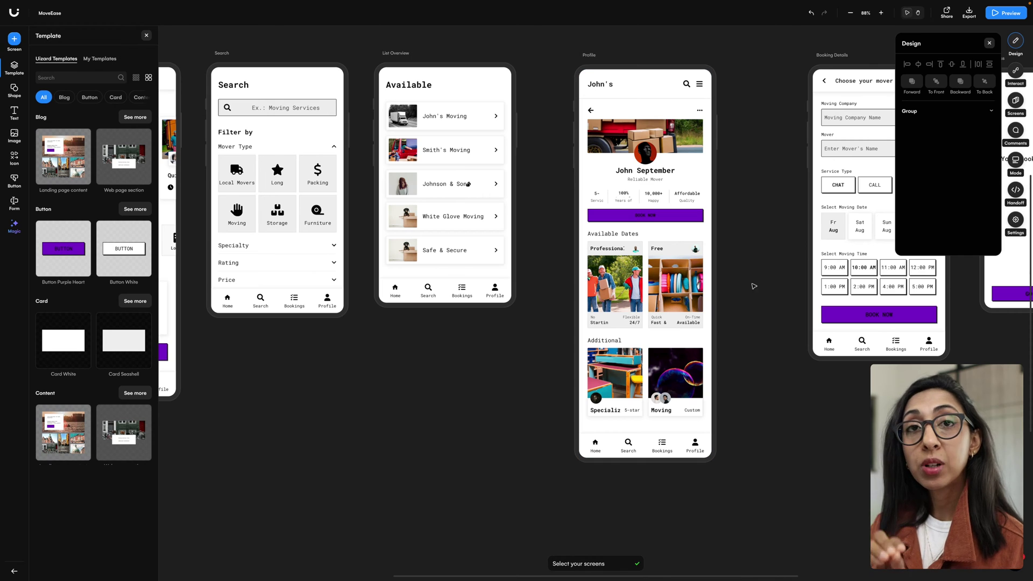
{"action": "left_click", "coordinate": [989, 44]}
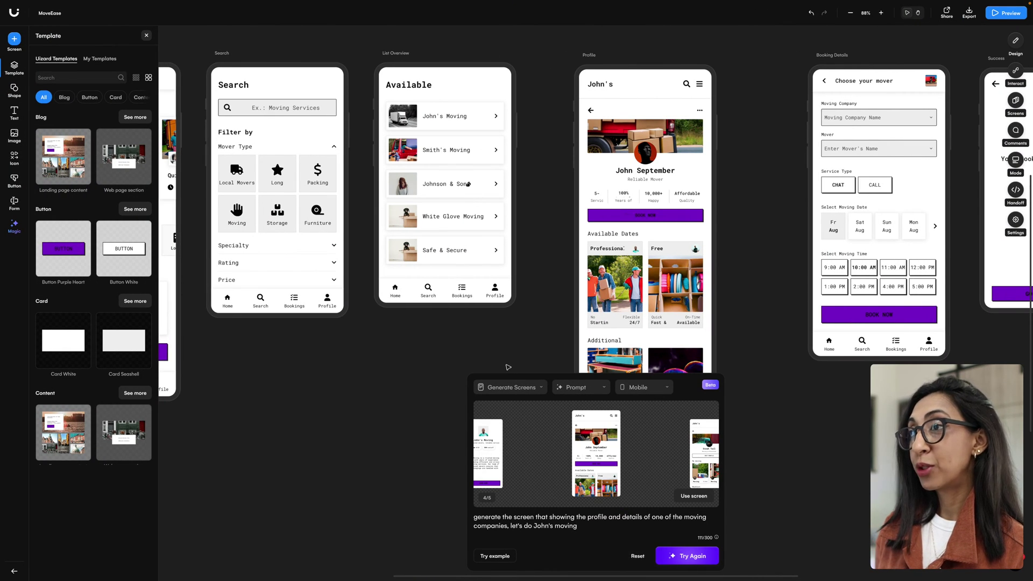
Step: Generate Hand drawn style images from the prompt 'image of a moving truck'
{"action": "left_click", "coordinate": [533, 390]}
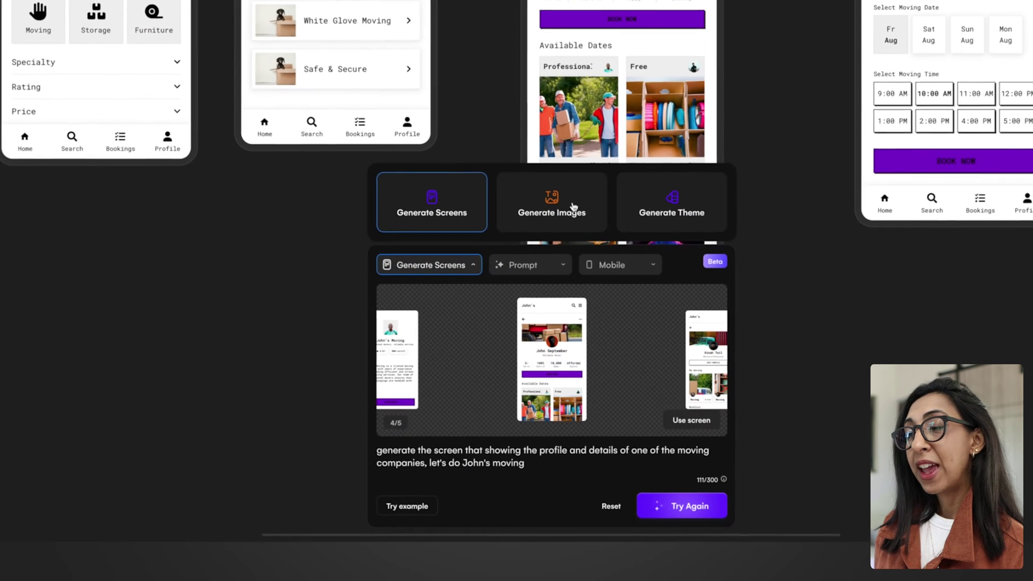
{"action": "left_click", "coordinate": [571, 199]}
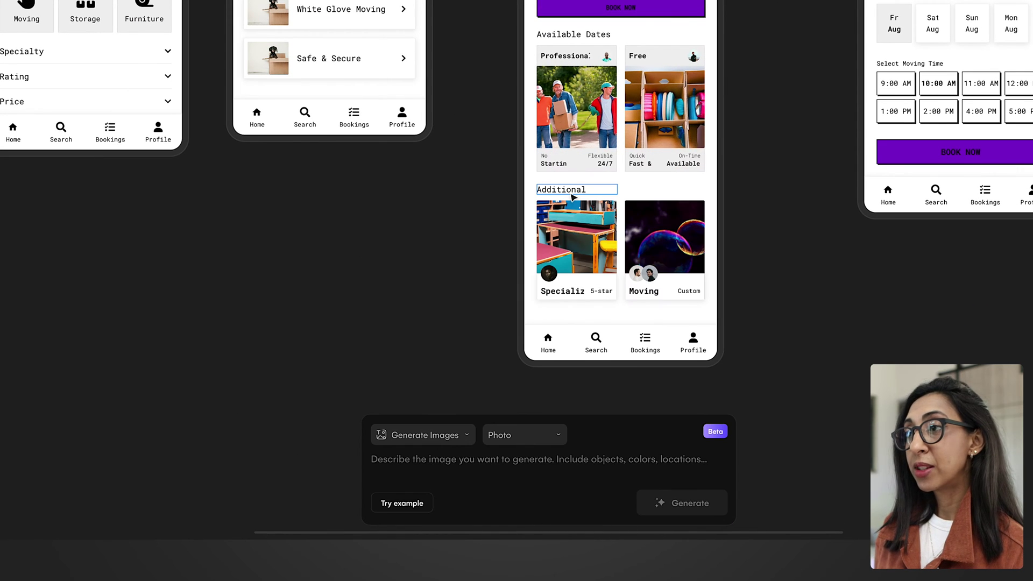
{"action": "left_click", "coordinate": [557, 435]}
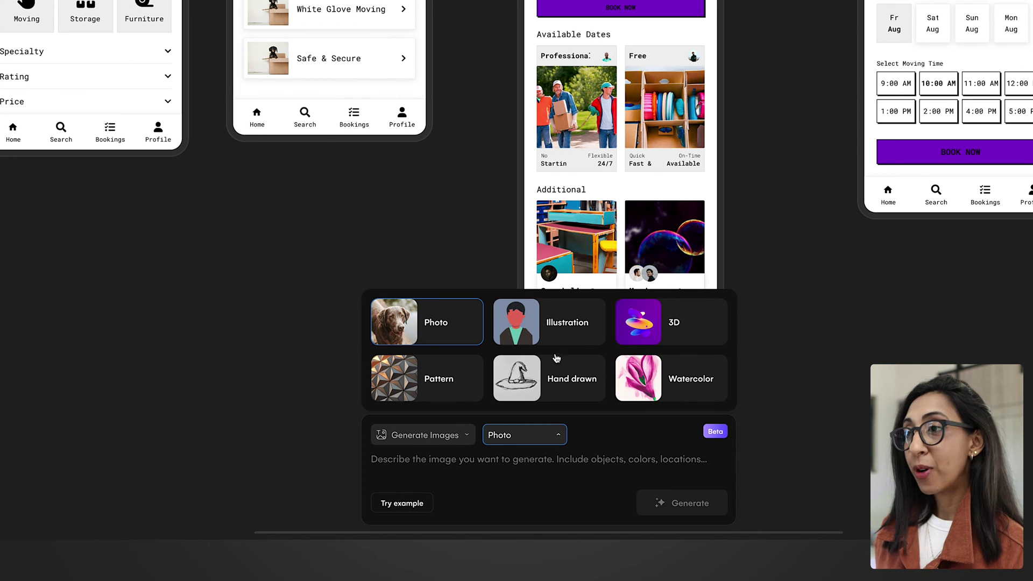
{"action": "left_click", "coordinate": [502, 377]}
{"action": "type", "text": "image of "}
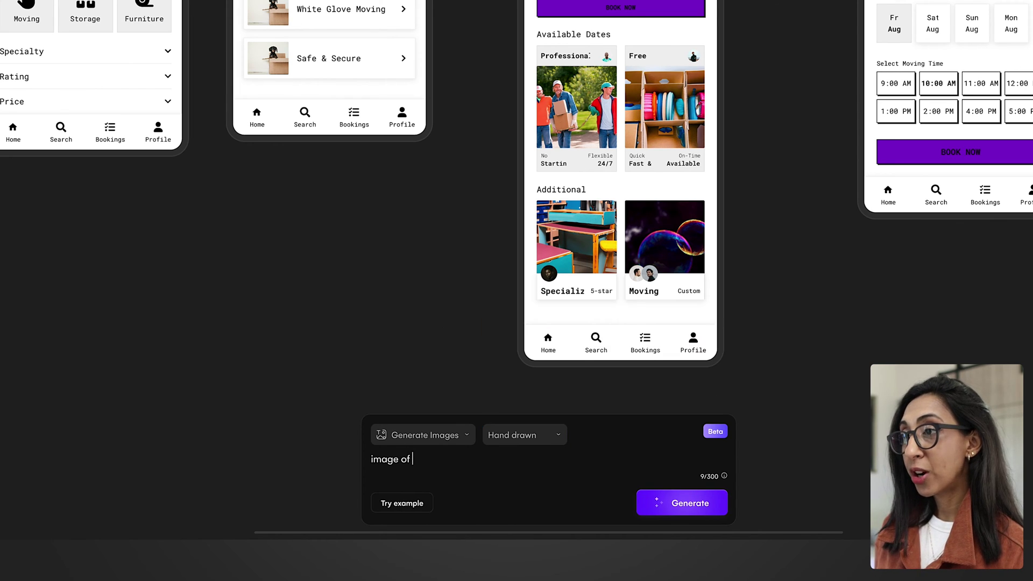
{"action": "type", "text": "a moving truck"}
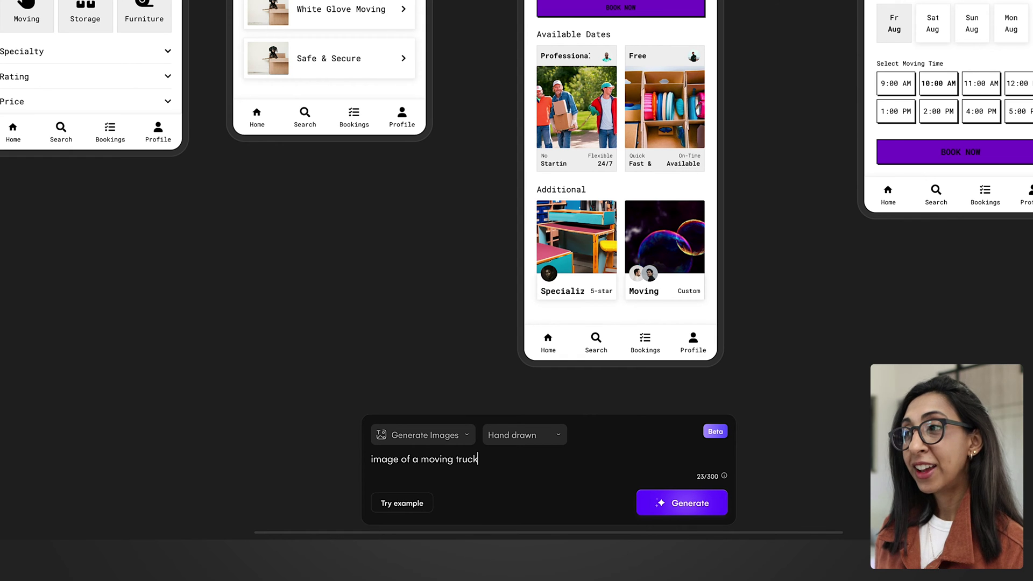
{"action": "left_click", "coordinate": [691, 502]}
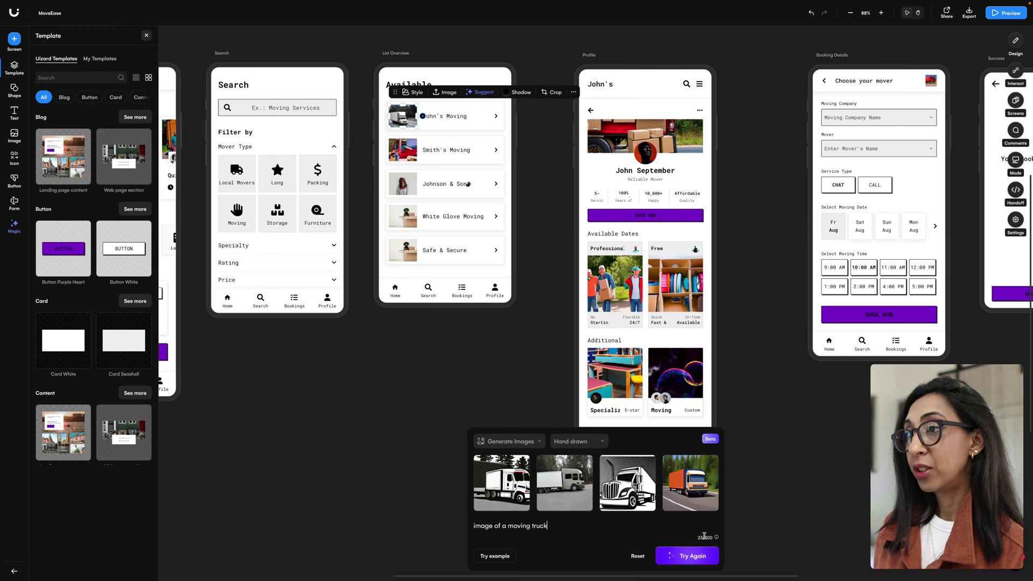
{"action": "mouse_move", "coordinate": [717, 538]}
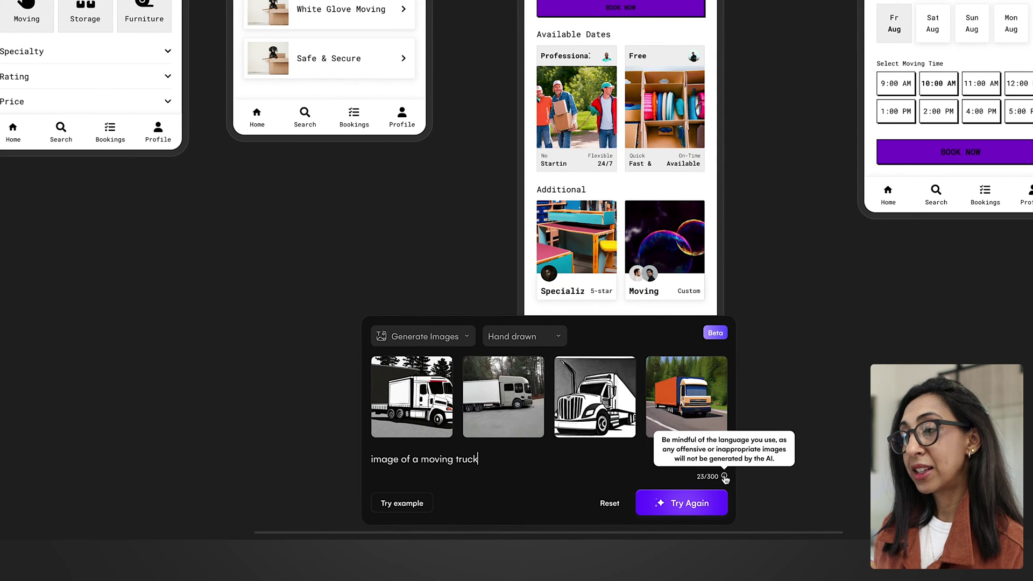
{"action": "mouse_move", "coordinate": [726, 481]}
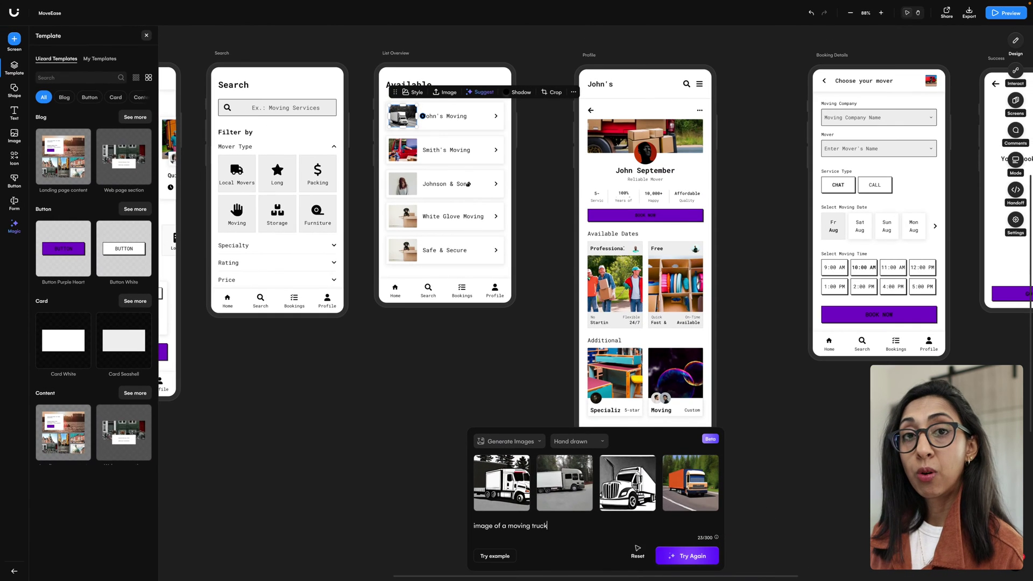
Step: Place the orange truck image, shrunk, onto the John's Moving row thumbnail
{"action": "mouse_move", "coordinate": [694, 485]}
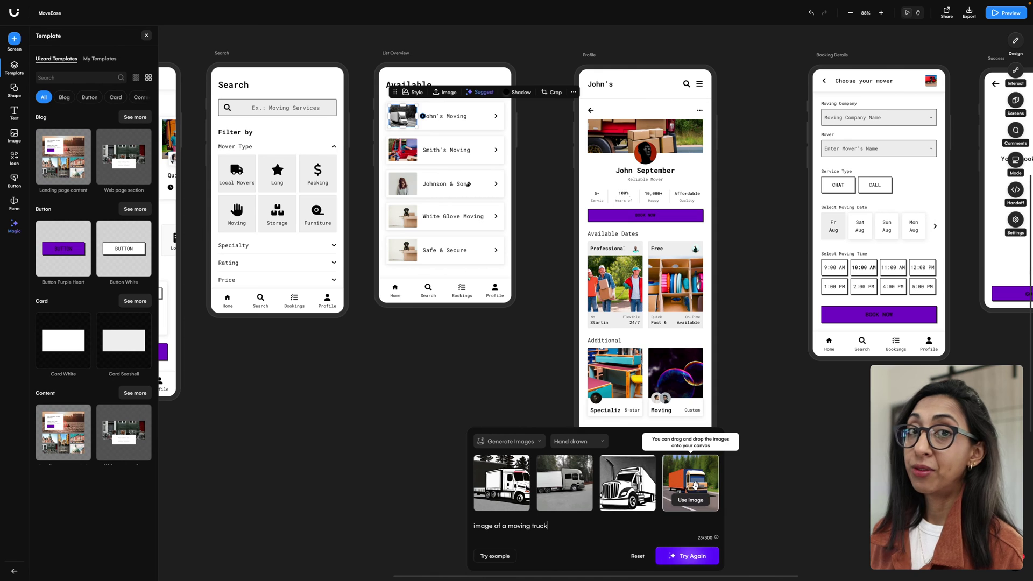
{"action": "left_click", "coordinate": [694, 500]}
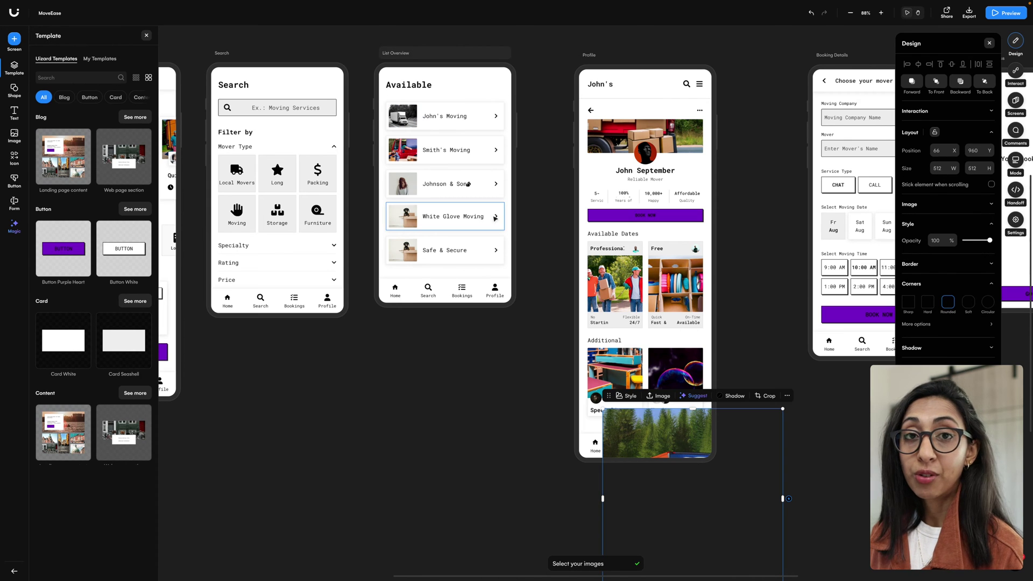
{"action": "left_click_drag", "start_coordinate": [750, 485], "coordinate": [491, 410]}
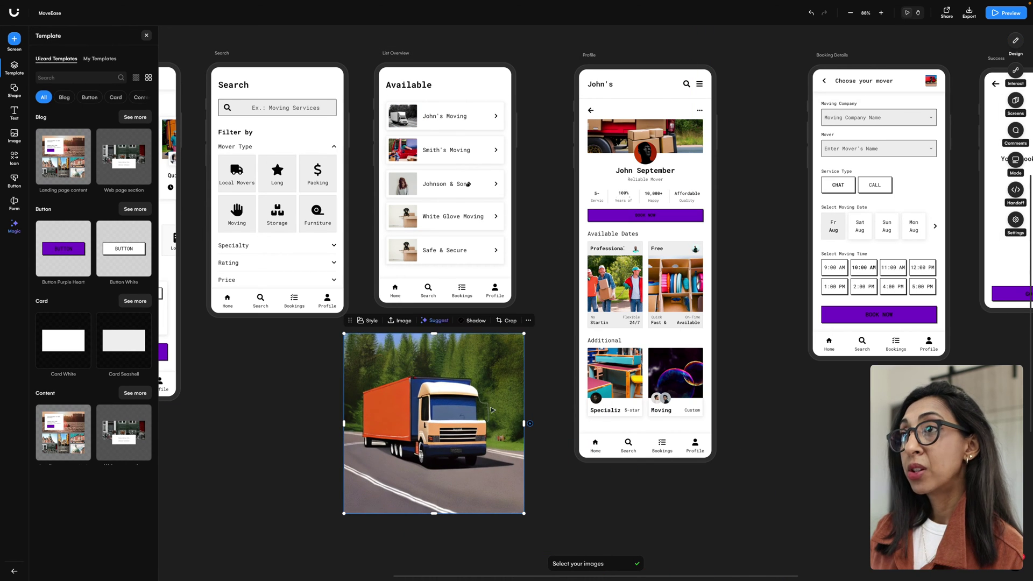
{"action": "left_click_drag", "start_coordinate": [524, 514], "coordinate": [417, 128]}
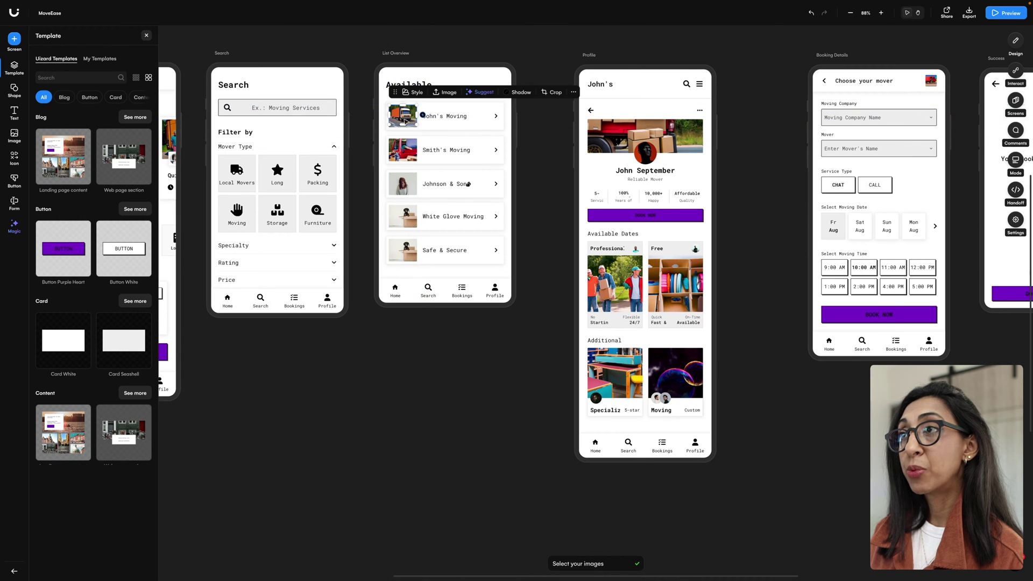
{"action": "left_click", "coordinate": [398, 119]}
Step: Give the thumbnail a Soft shadow and swap the Professional card photo for a suggestion
{"action": "left_click", "coordinate": [422, 117]}
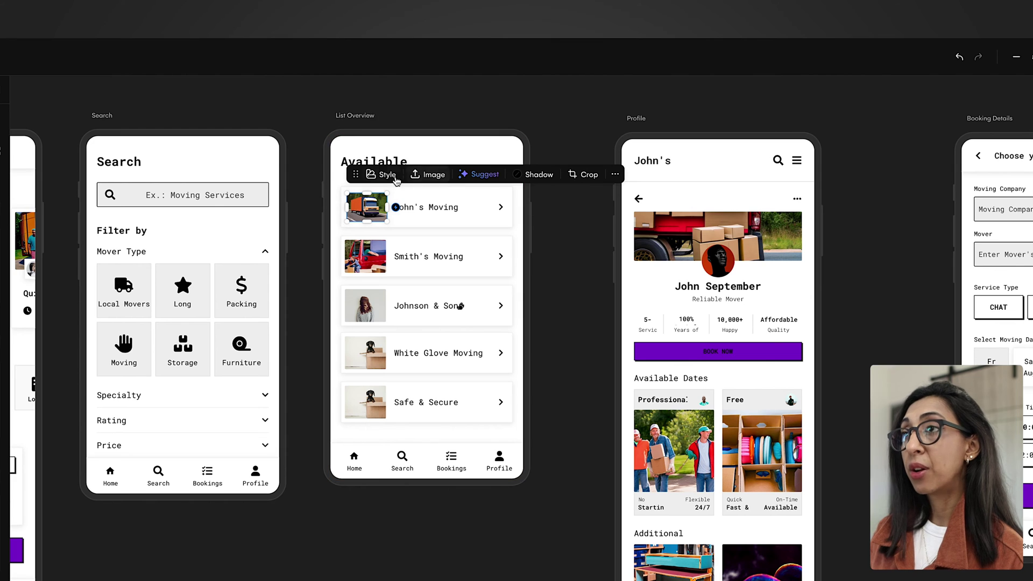
{"action": "left_click", "coordinate": [534, 174]}
{"action": "left_click", "coordinate": [537, 230]}
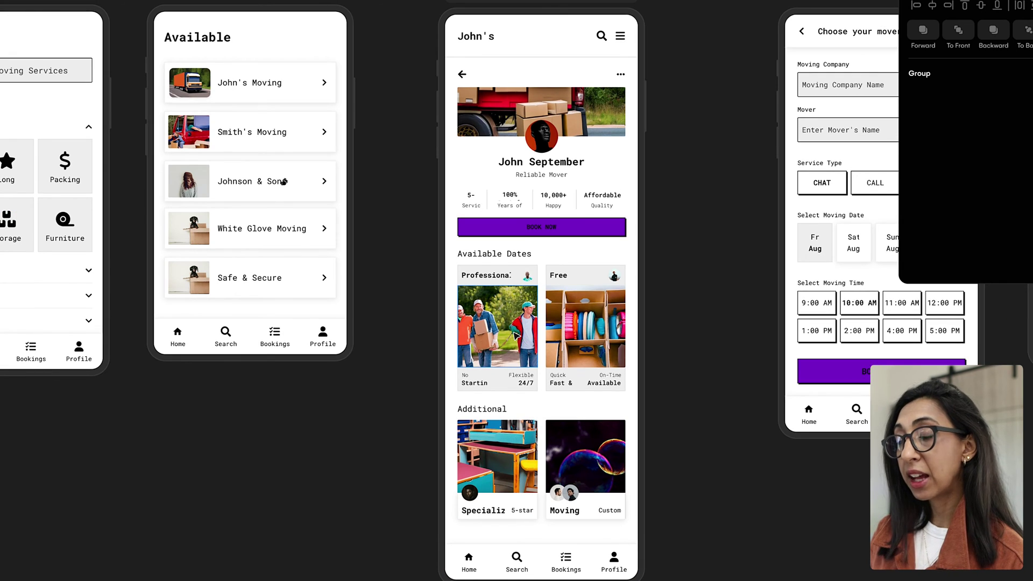
{"action": "left_click", "coordinate": [516, 334]}
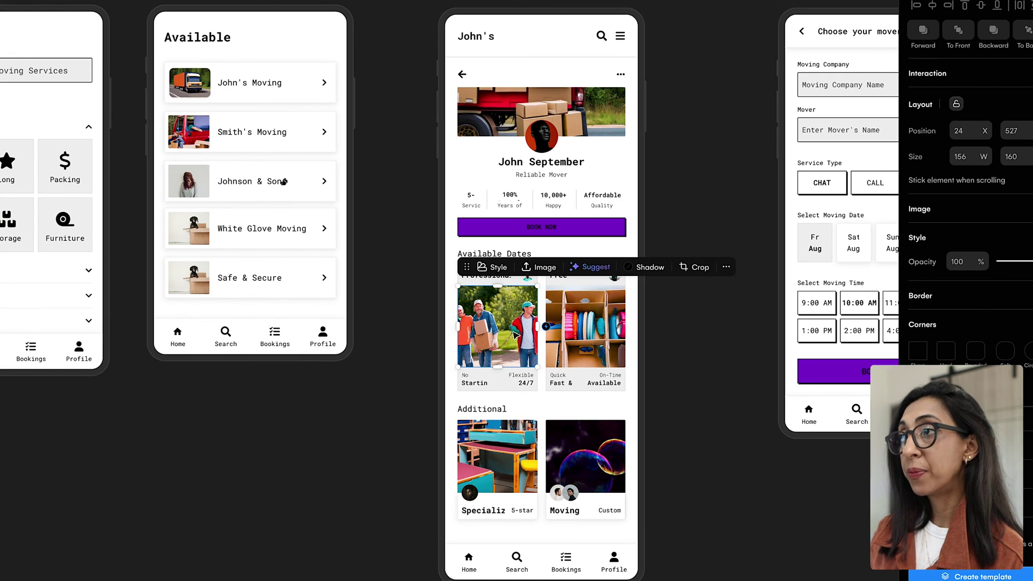
{"action": "left_click", "coordinate": [594, 267]}
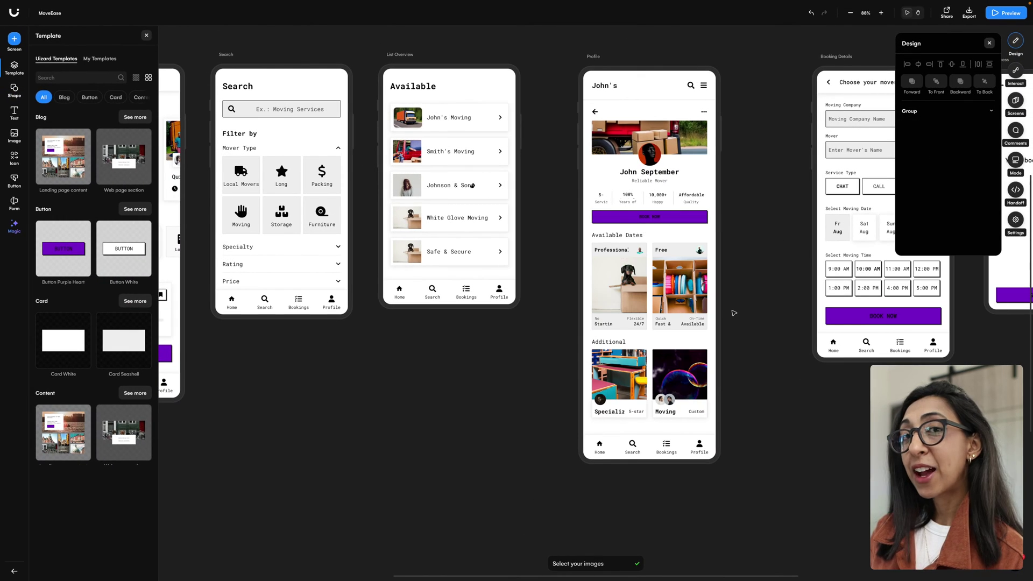
Step: Write a theme prompt with 'Mode' and the Dark and Young keywords
{"action": "scroll", "coordinate": [735, 313], "scroll_direction": "right", "scroll_amount": 3}
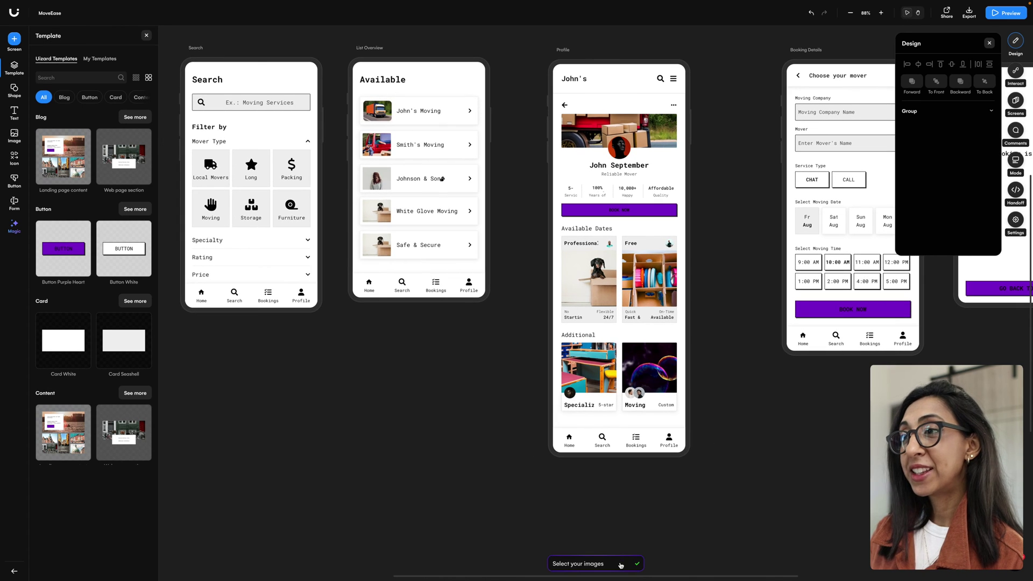
{"action": "left_click", "coordinate": [623, 564]}
{"action": "left_click", "coordinate": [530, 444]}
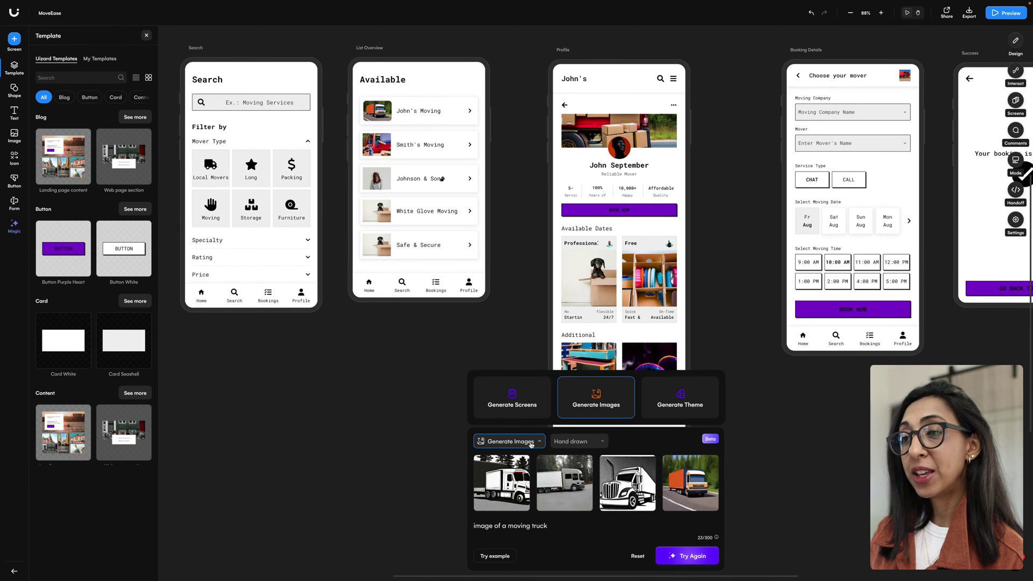
{"action": "left_click", "coordinate": [691, 410]}
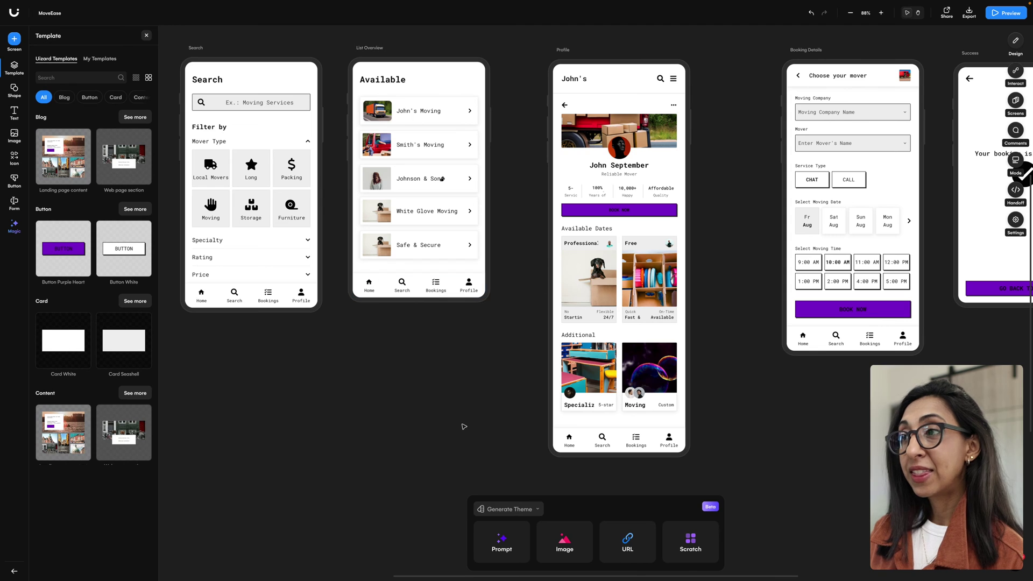
{"action": "left_click", "coordinate": [504, 548]}
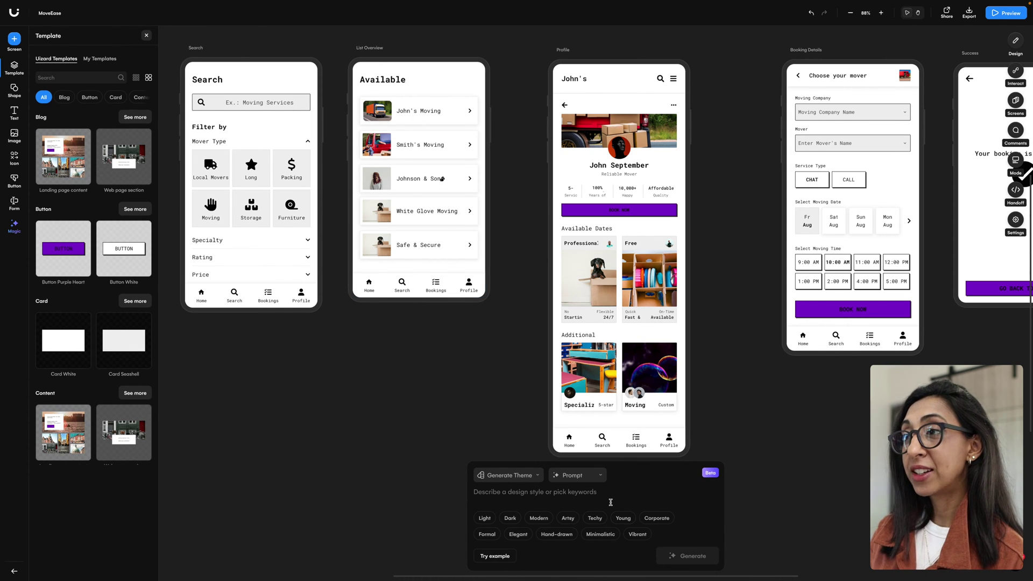
{"action": "left_click", "coordinate": [510, 518]}
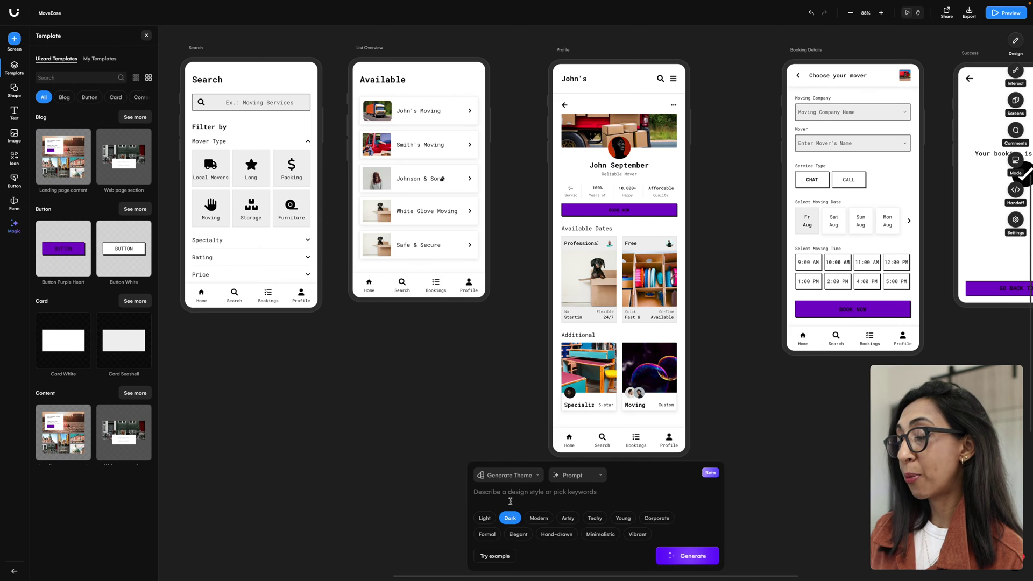
{"action": "type", "text": "Modern, minimal, clean, rounded corners soft shadows"}
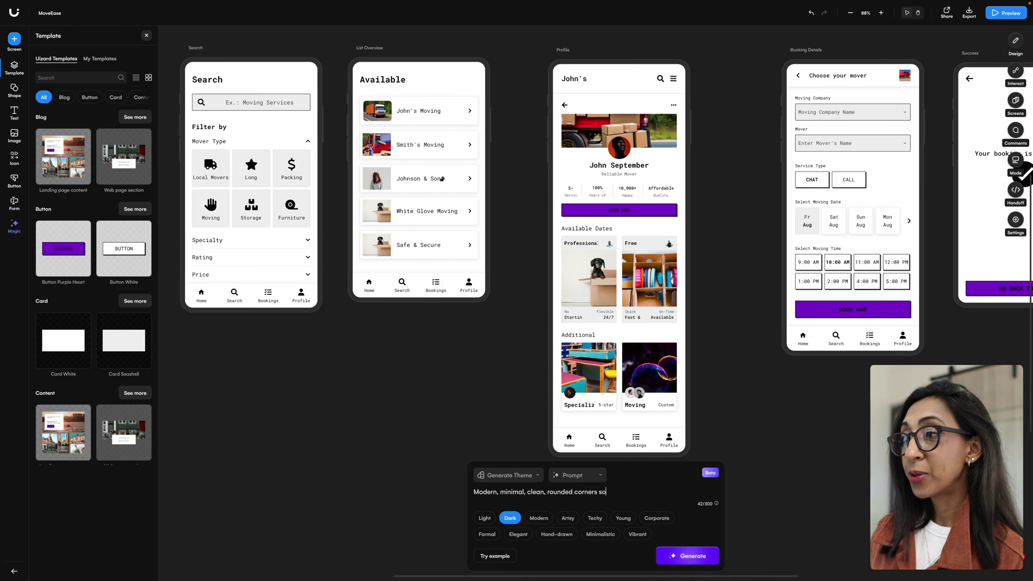
{"action": "left_click", "coordinate": [622, 518]}
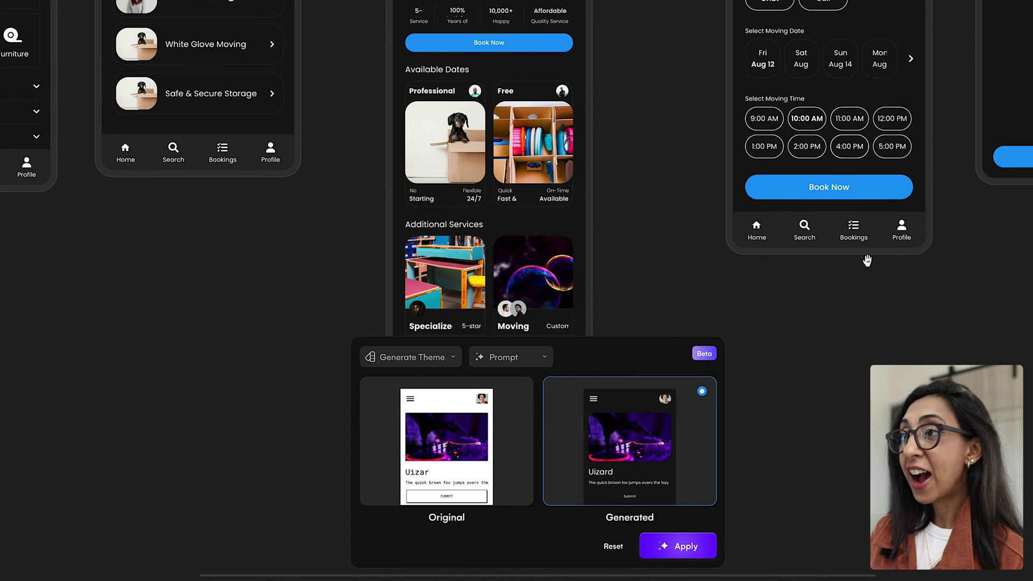
Step: Compare the original and generated themes, then apply the dark theme to all screens
{"action": "left_click", "coordinate": [495, 428]}
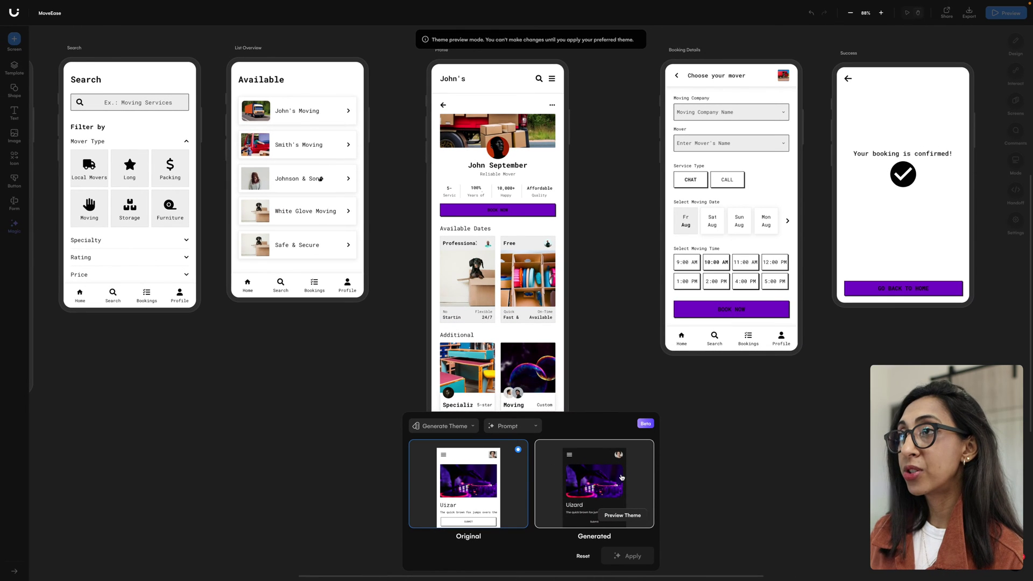
{"action": "left_click", "coordinate": [622, 477]}
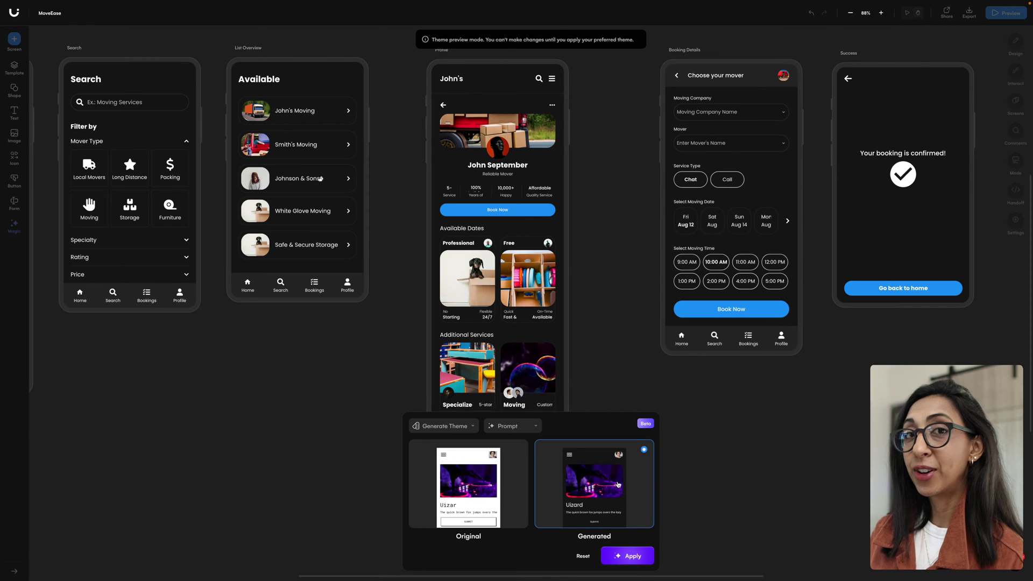
{"action": "left_click", "coordinate": [473, 493]}
{"action": "left_click", "coordinate": [594, 487]}
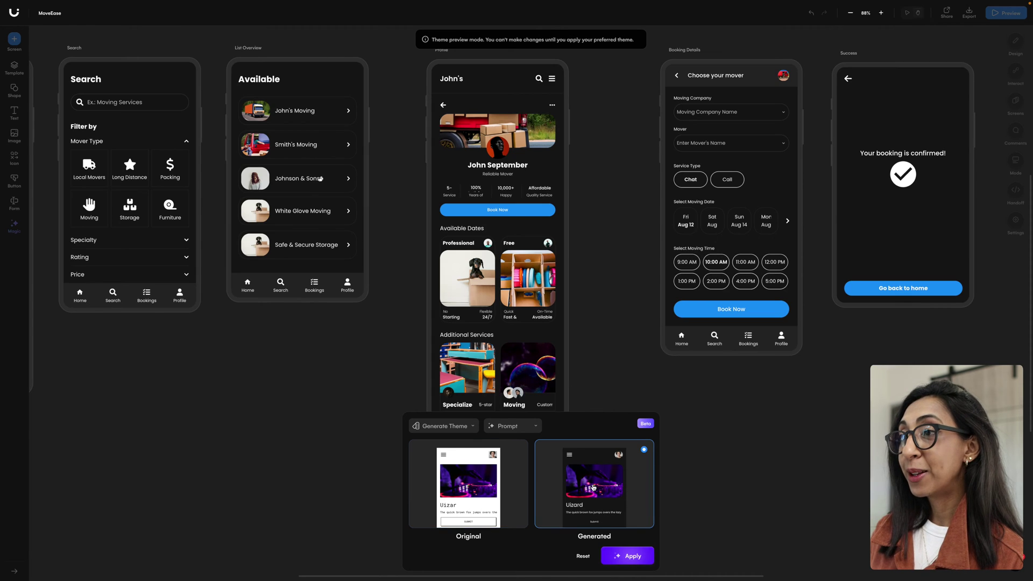
{"action": "left_click", "coordinate": [633, 557]}
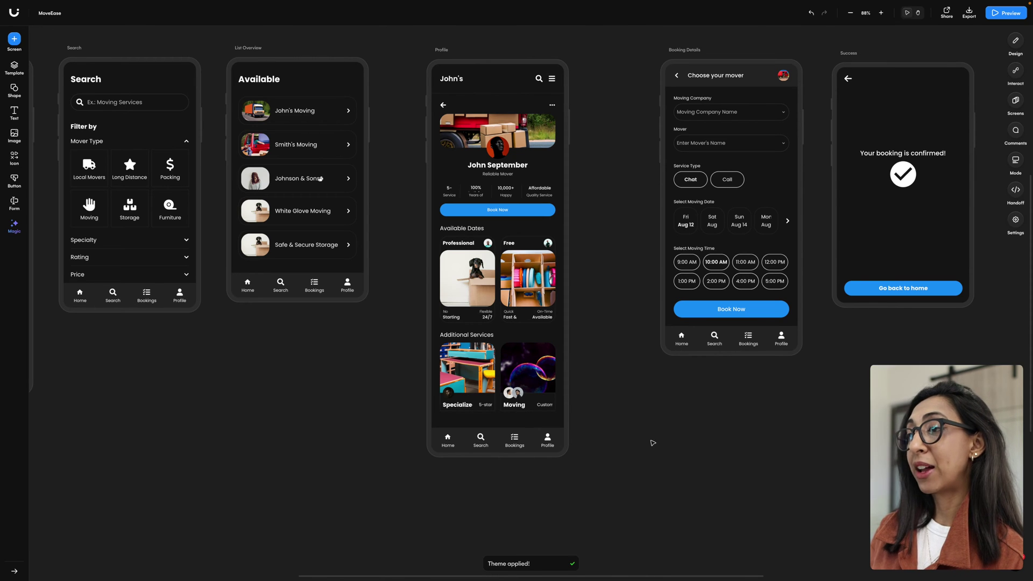
Step: Replace the Welcome illustration with the cardboard robot image from a 'moving illustration' search
{"action": "scroll", "coordinate": [653, 443], "scroll_direction": "left", "scroll_amount": 10}
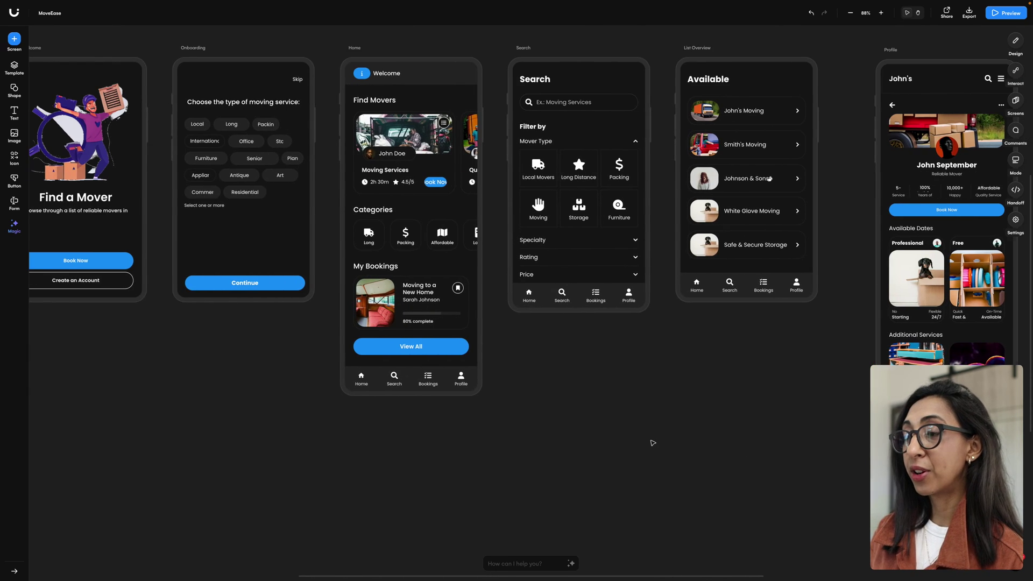
{"action": "scroll", "coordinate": [653, 442], "scroll_direction": "left", "scroll_amount": 3}
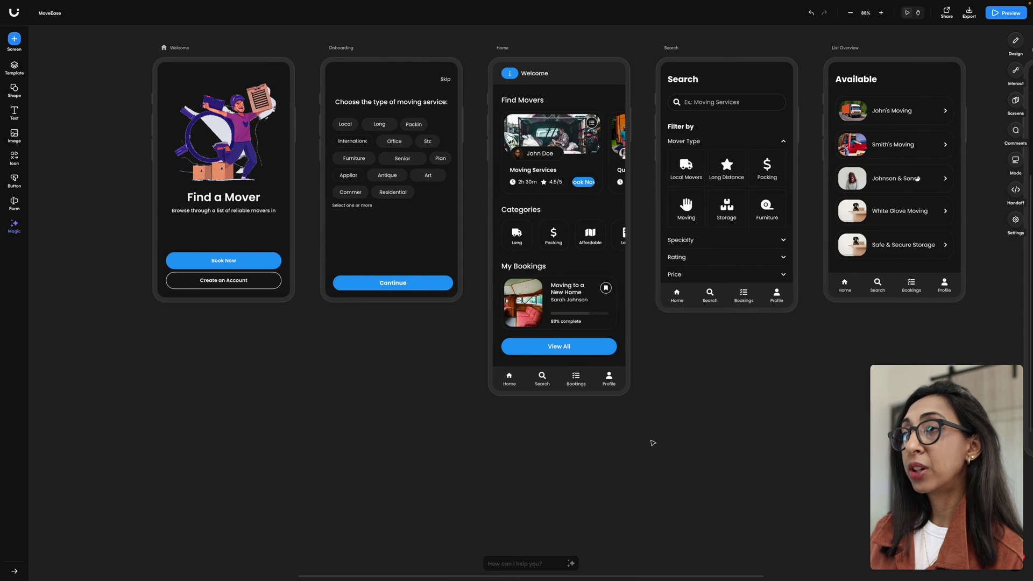
{"action": "scroll", "coordinate": [653, 442], "scroll_direction": "left", "scroll_amount": 3}
{"action": "scroll", "coordinate": [653, 442], "scroll_direction": "up", "scroll_amount": 1}
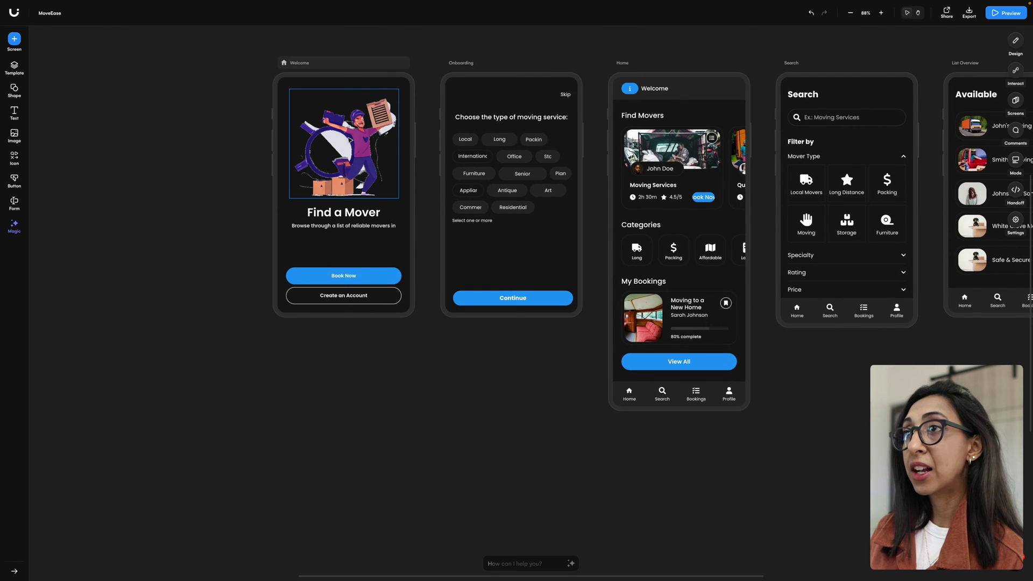
{"action": "left_click", "coordinate": [351, 141]}
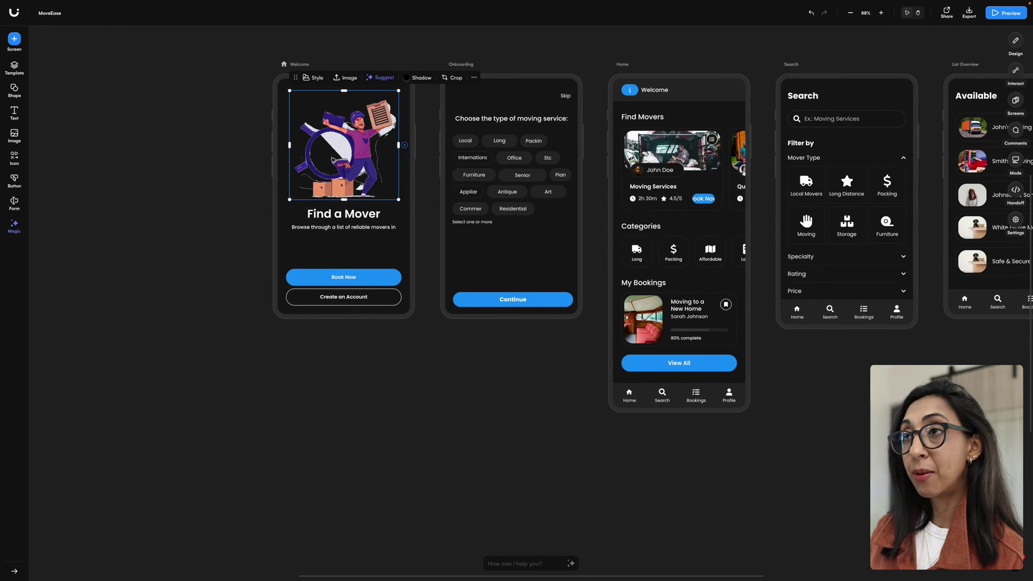
{"action": "left_click", "coordinate": [380, 77]}
{"action": "type", "text": "mo"}
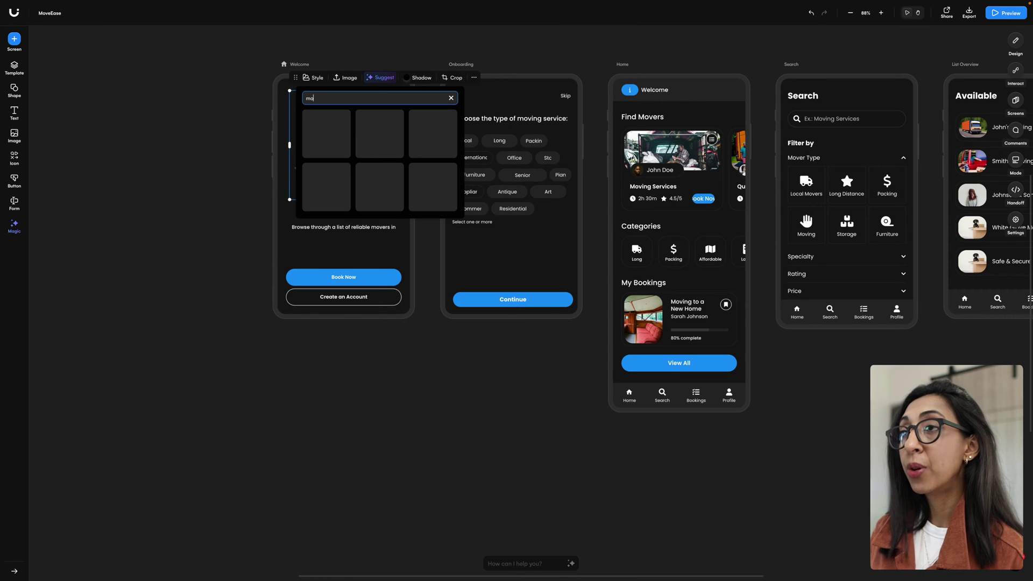
{"action": "type", "text": "ving illustration"}
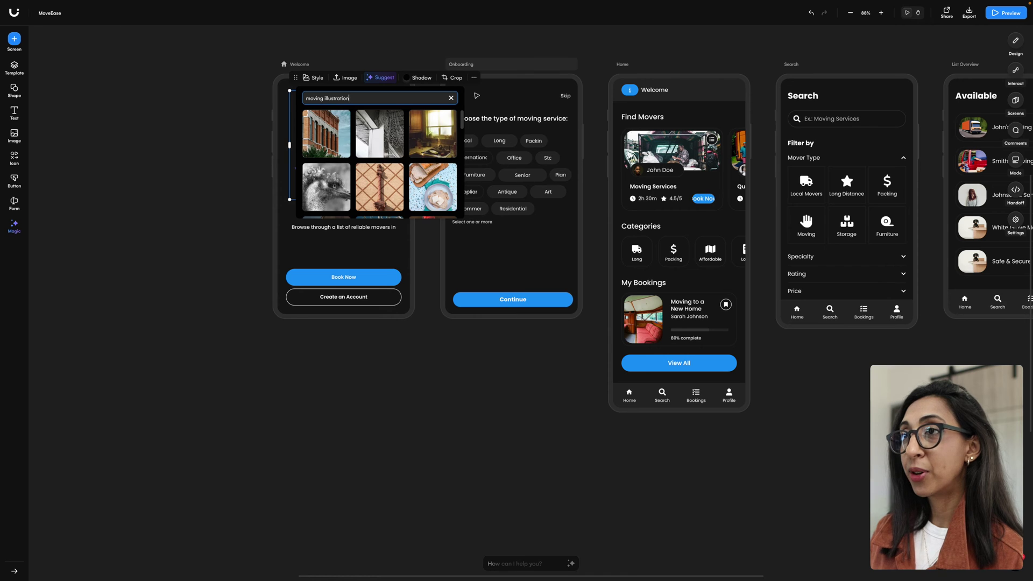
{"action": "left_click", "coordinate": [335, 138]}
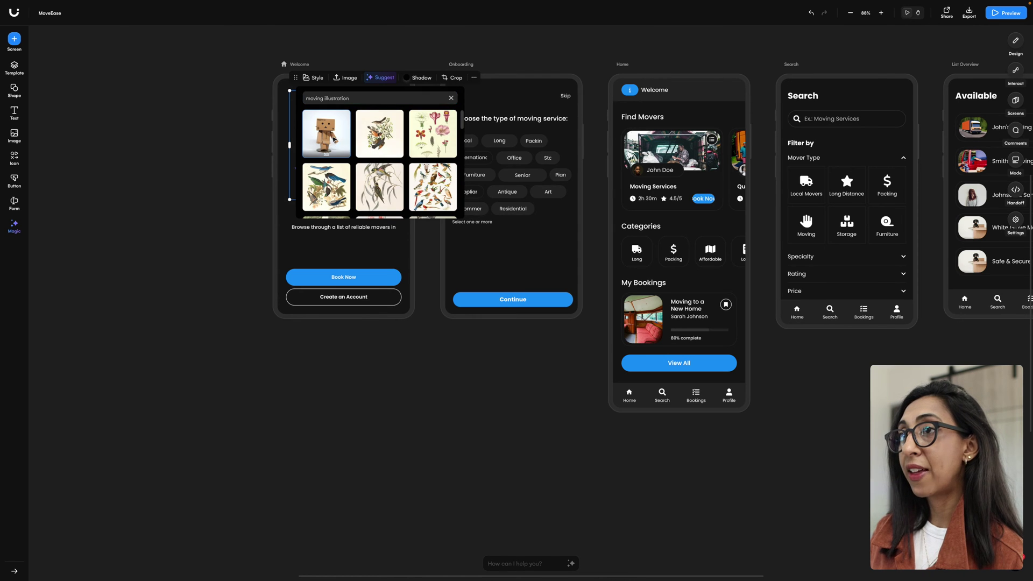
{"action": "left_click", "coordinate": [231, 157]}
{"action": "scroll", "coordinate": [406, 520], "scroll_direction": "right", "scroll_amount": 2}
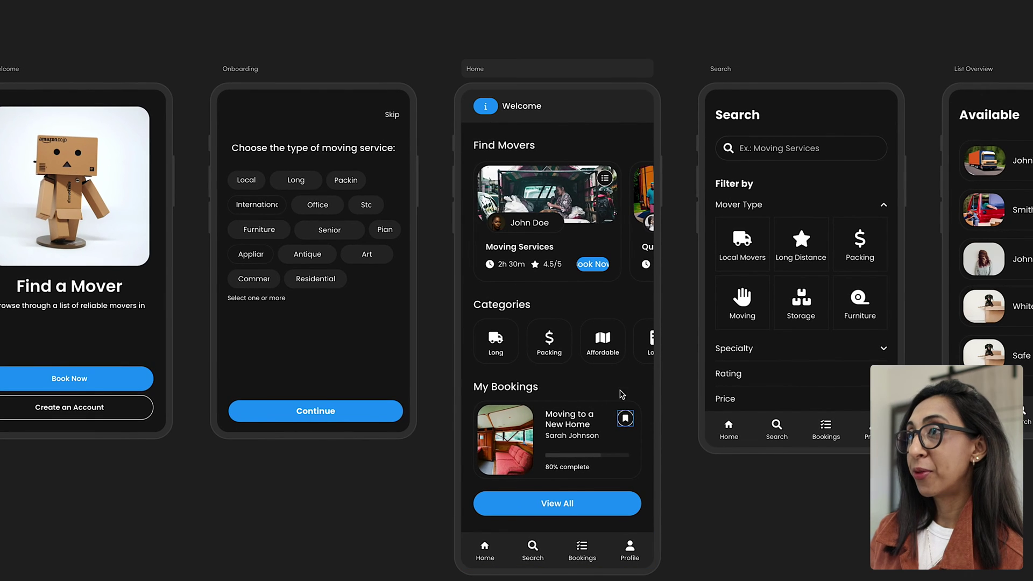
Step: Shrink the Home card's Book Now button to size XS
{"action": "left_click", "coordinate": [594, 269]}
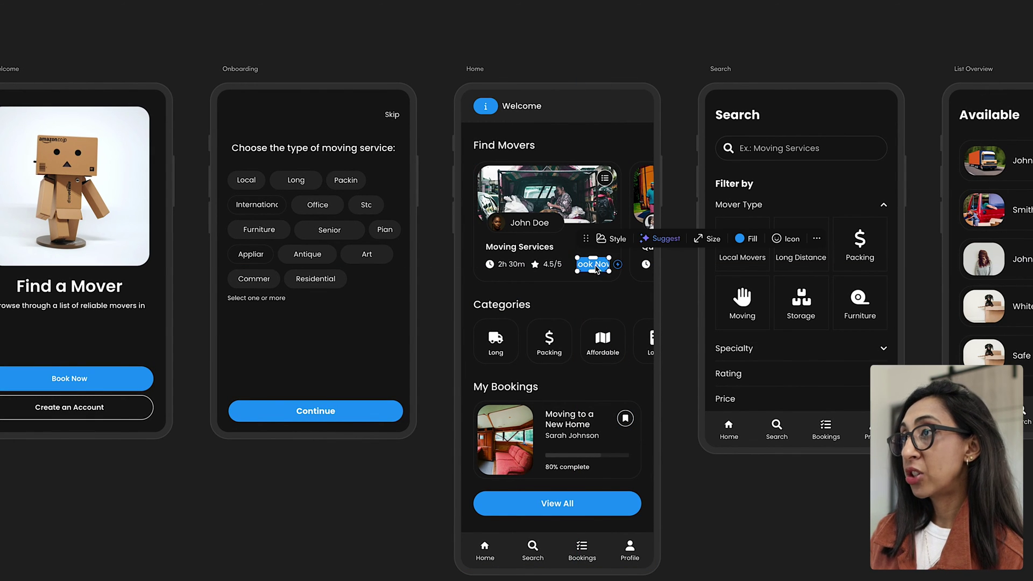
{"action": "left_click", "coordinate": [711, 246]}
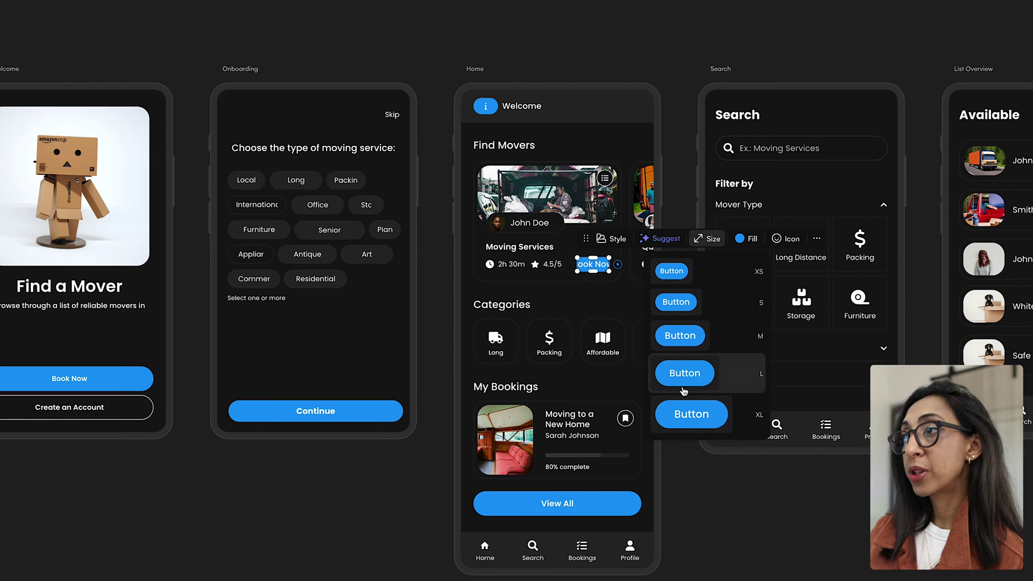
{"action": "left_click", "coordinate": [681, 277]}
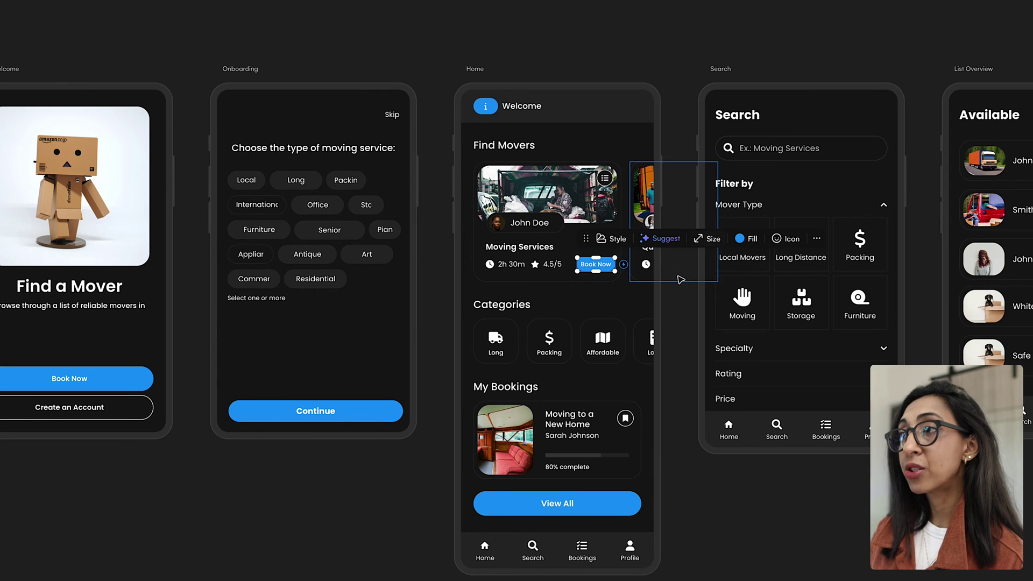
{"action": "left_click", "coordinate": [769, 569]}
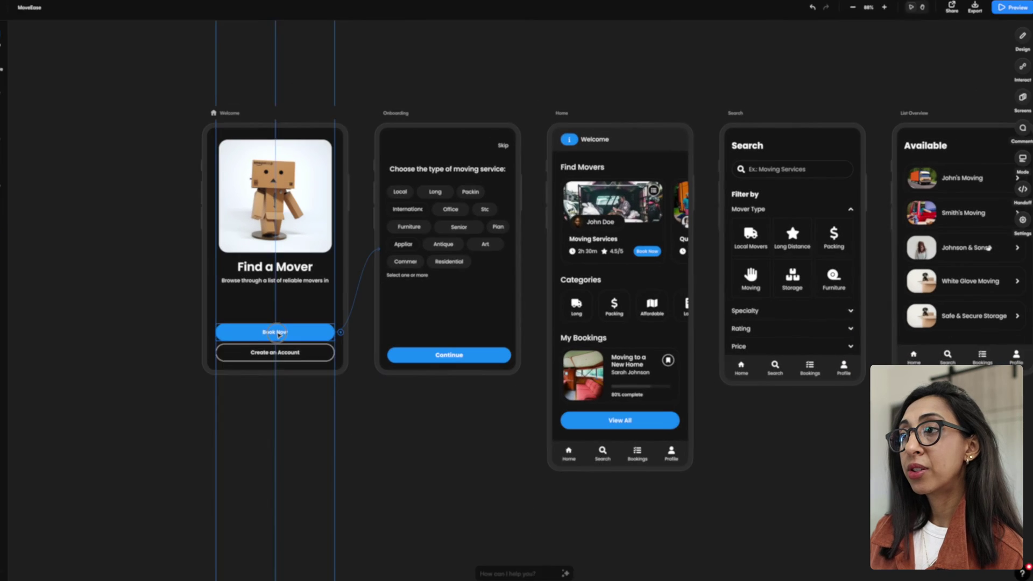
Step: Set the Welcome screen's Book Now button to size S
{"action": "left_click", "coordinate": [73, 383]}
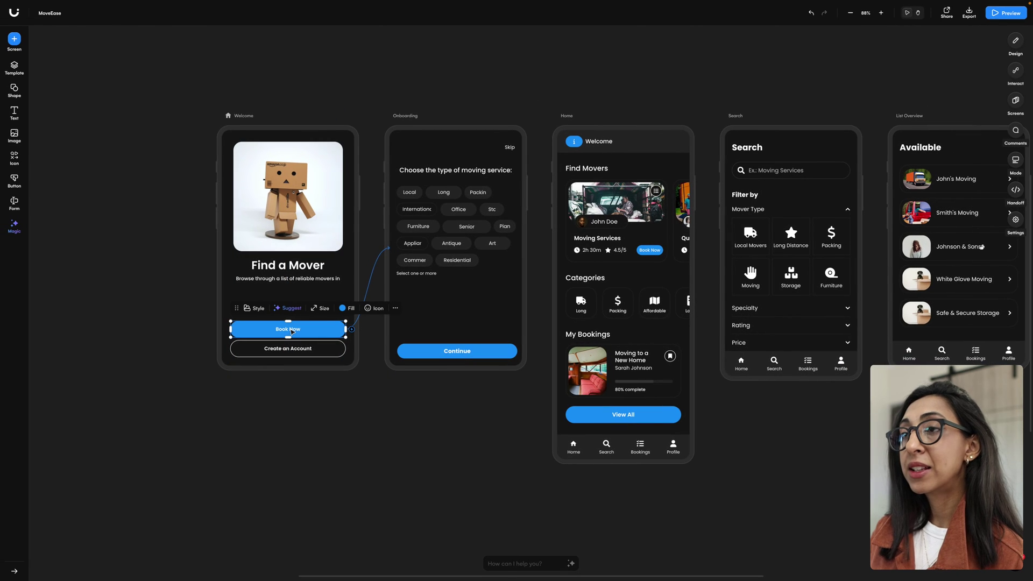
{"action": "left_click", "coordinate": [320, 309]}
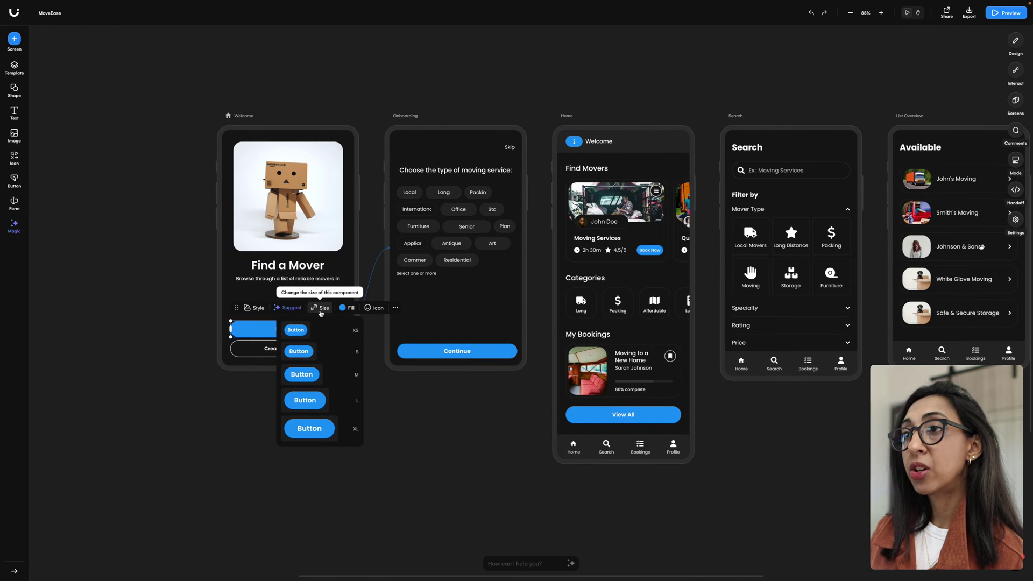
{"action": "left_click", "coordinate": [299, 351]}
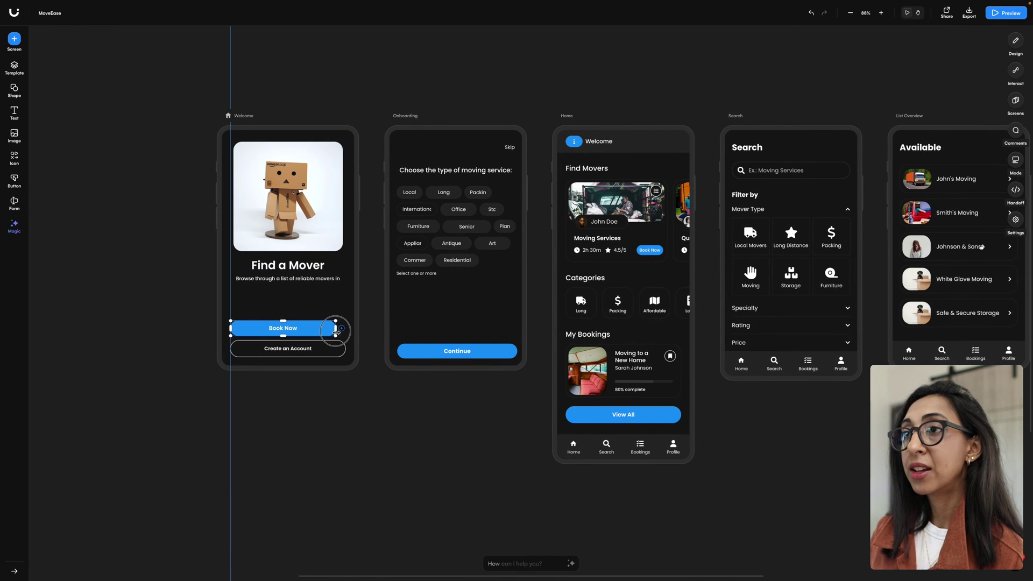
{"action": "left_click", "coordinate": [410, 404]}
Step: Open the border settings for the Professional card on the Profile screen
{"action": "scroll", "coordinate": [411, 404], "scroll_direction": "right", "scroll_amount": 10}
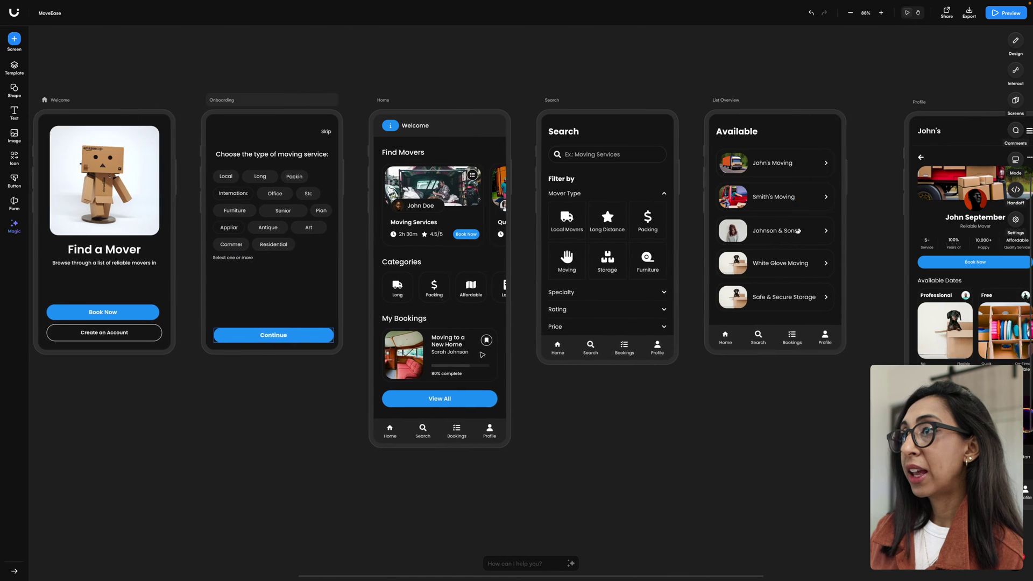
{"action": "scroll", "coordinate": [731, 288], "scroll_direction": "right", "scroll_amount": 2}
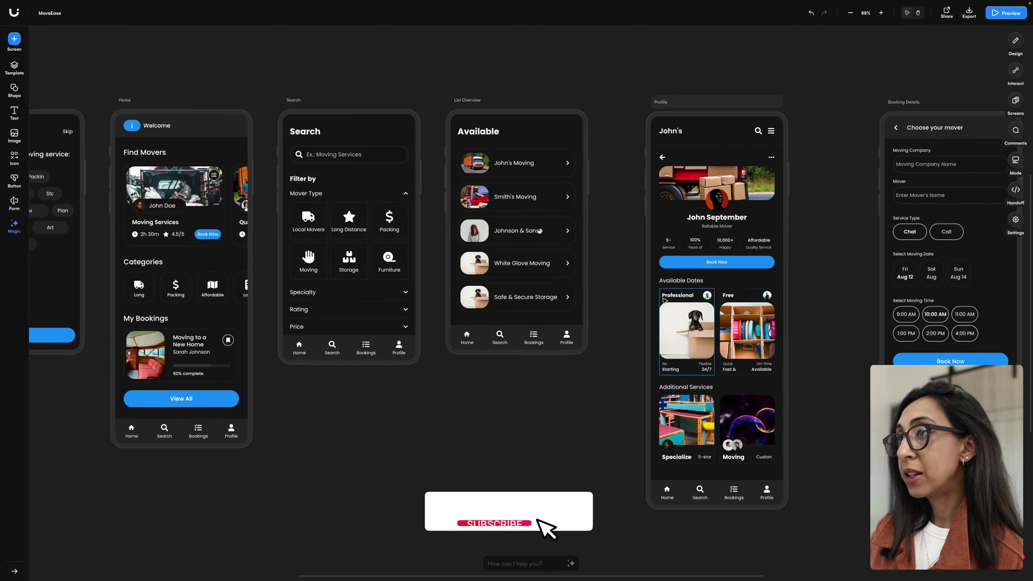
{"action": "left_click", "coordinate": [667, 300]}
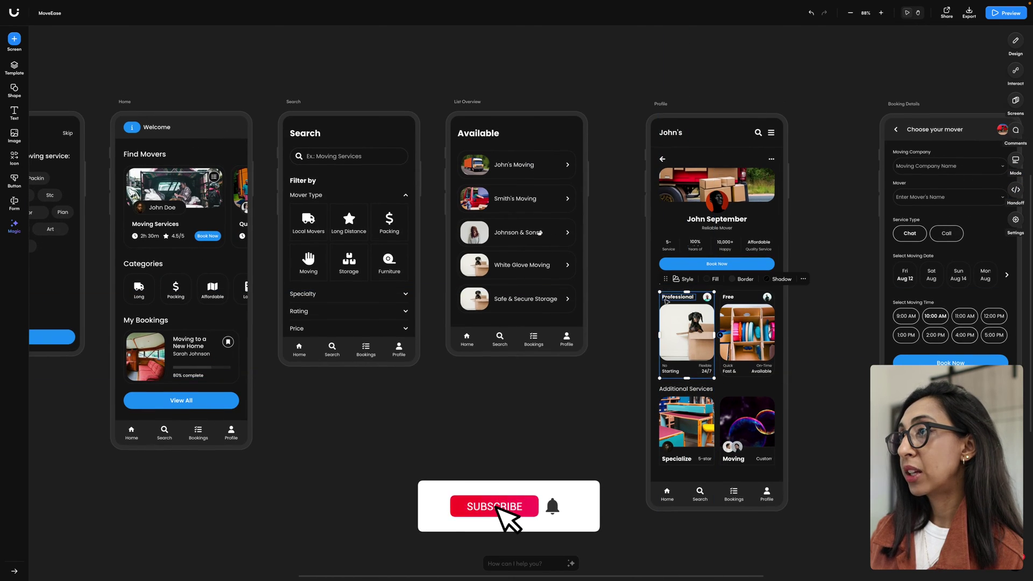
{"action": "left_click", "coordinate": [740, 282]}
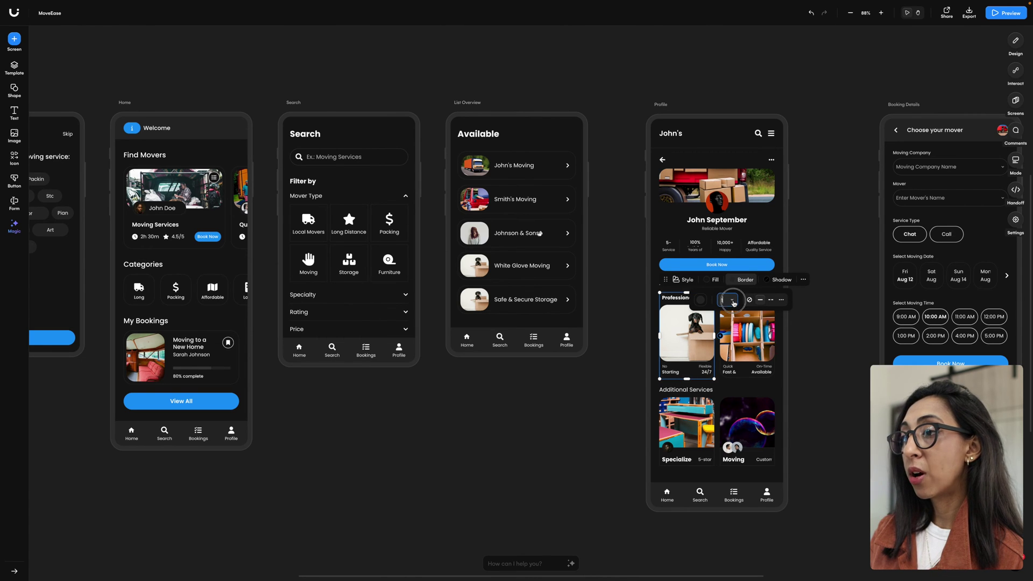
Step: Swap the Profile screen's Bookings navigation icon for a star icon
{"action": "scroll", "coordinate": [682, 320], "scroll_direction": "right", "scroll_amount": 4}
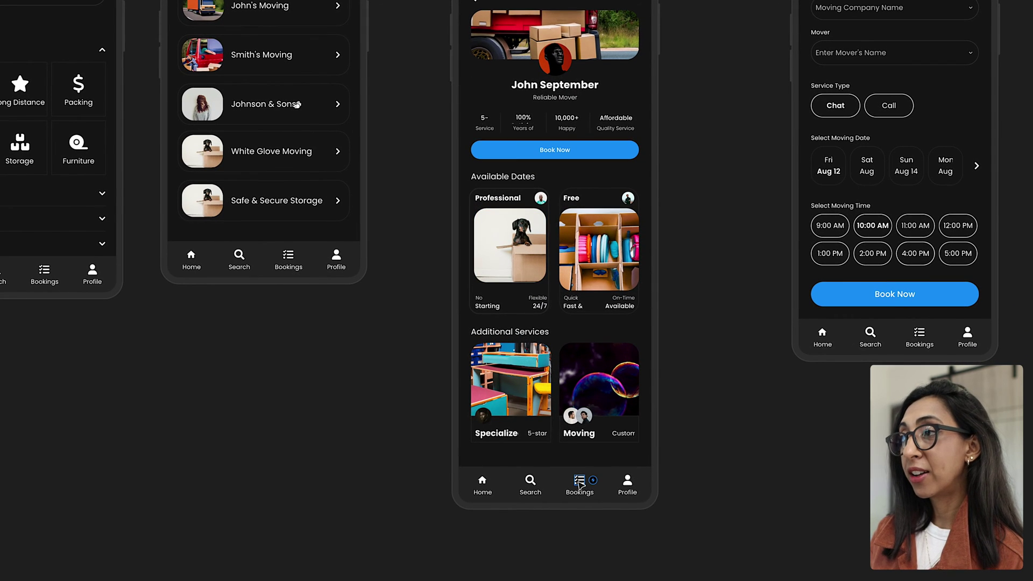
{"action": "left_click", "coordinate": [581, 482]}
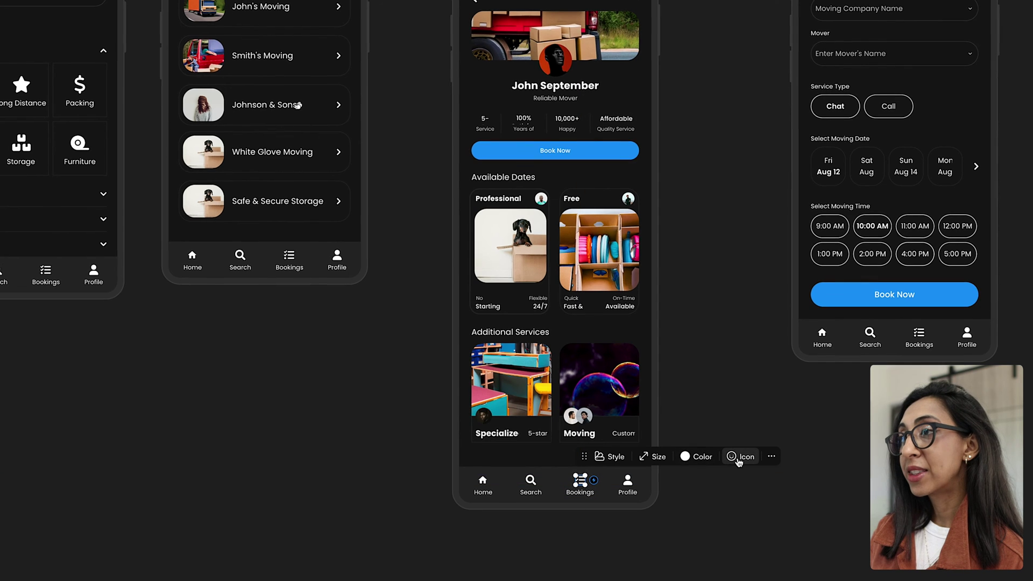
{"action": "left_click", "coordinate": [742, 457]}
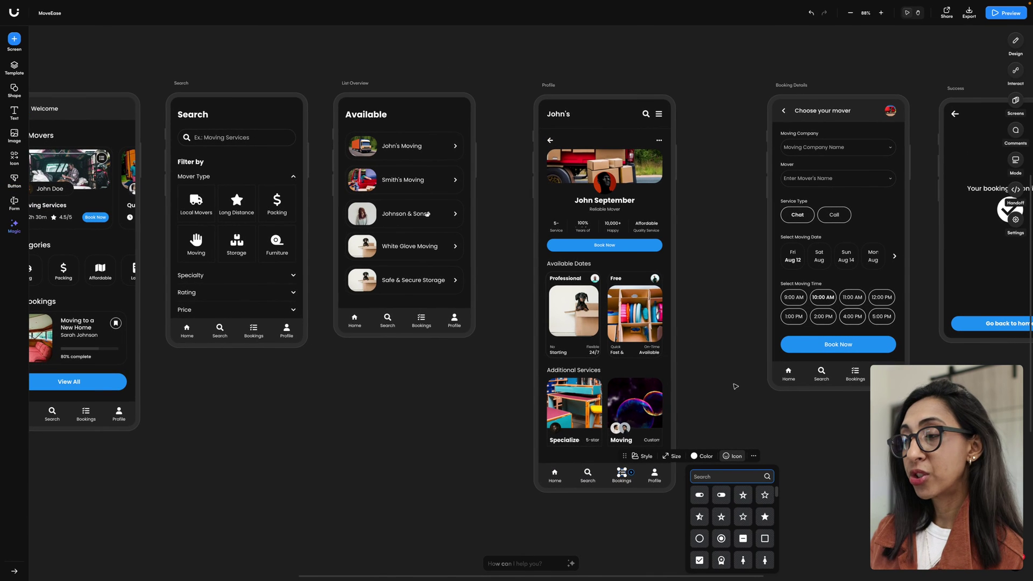
{"action": "left_click", "coordinate": [742, 496]}
Step: Export the whole Profile screen as an SVG file at 1x instead of PNG
{"action": "left_click", "coordinate": [548, 86]}
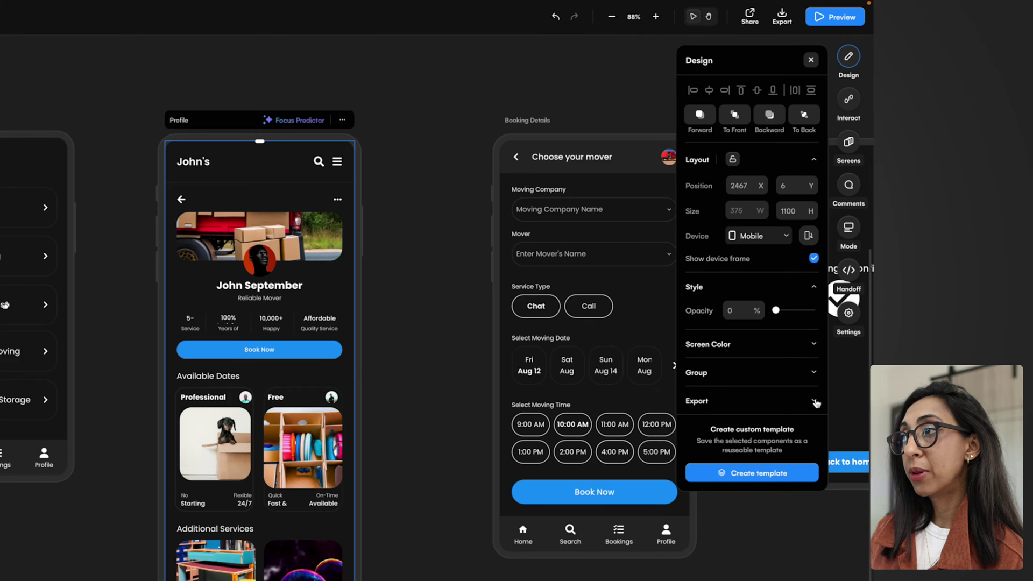
{"action": "left_click", "coordinate": [991, 280]}
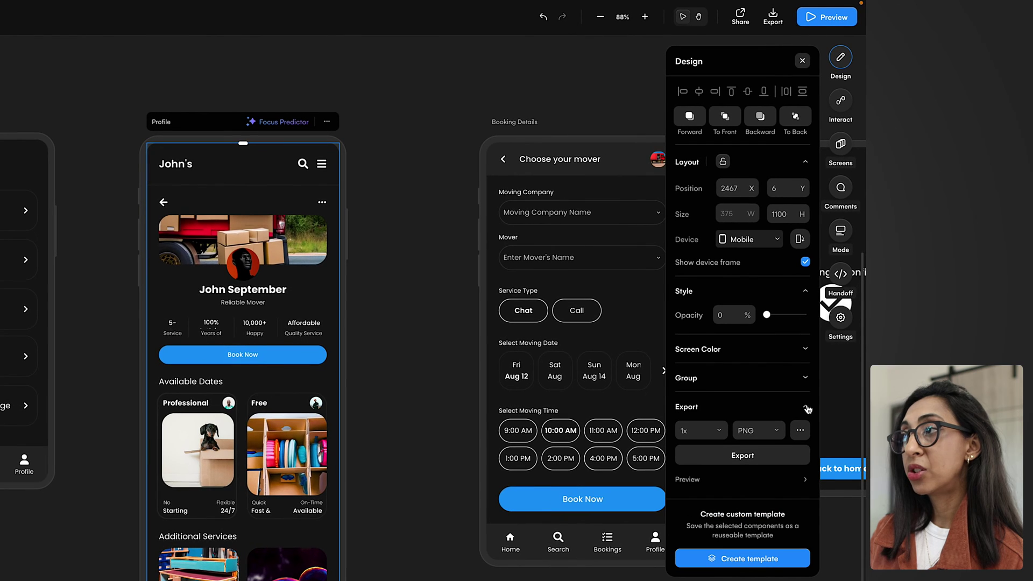
{"action": "left_click", "coordinate": [774, 433]}
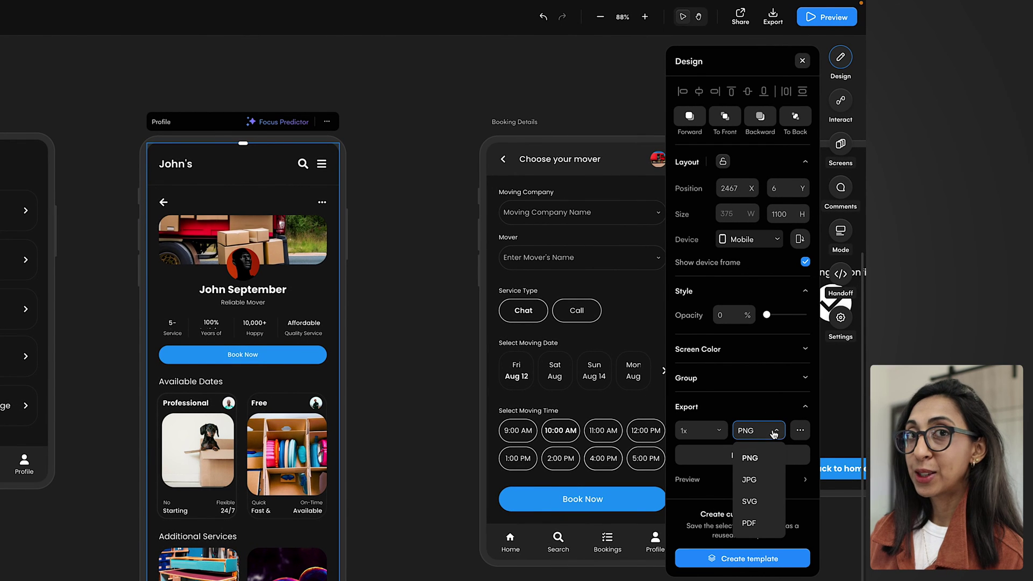
{"action": "left_click", "coordinate": [768, 502]}
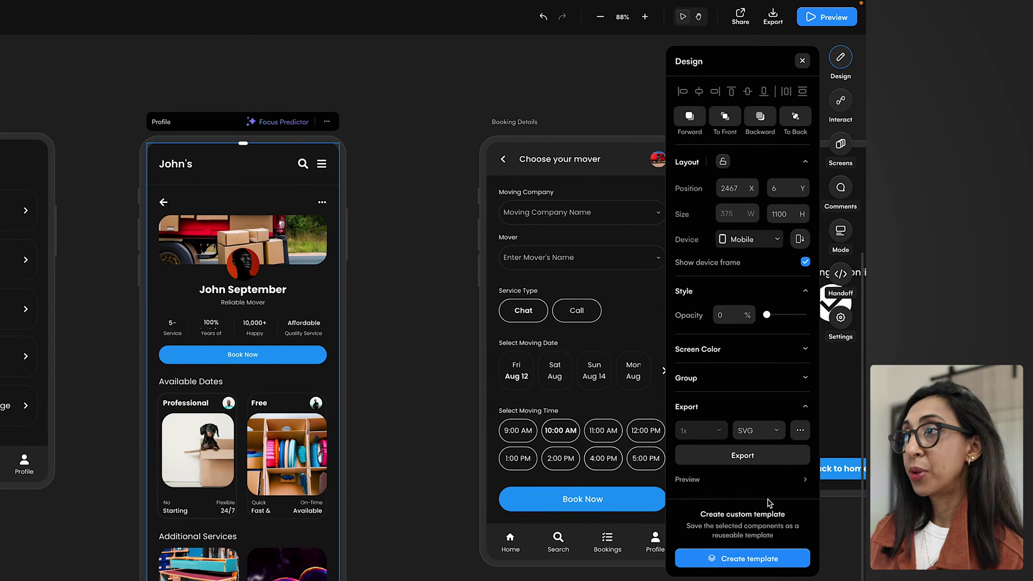
{"action": "left_click", "coordinate": [761, 463]}
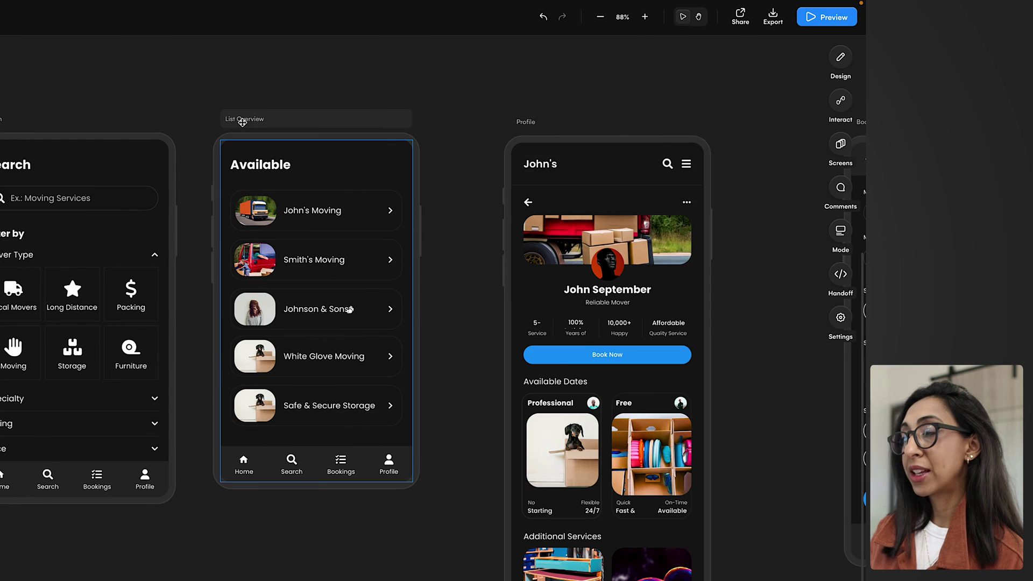
{"action": "left_click", "coordinate": [241, 122]}
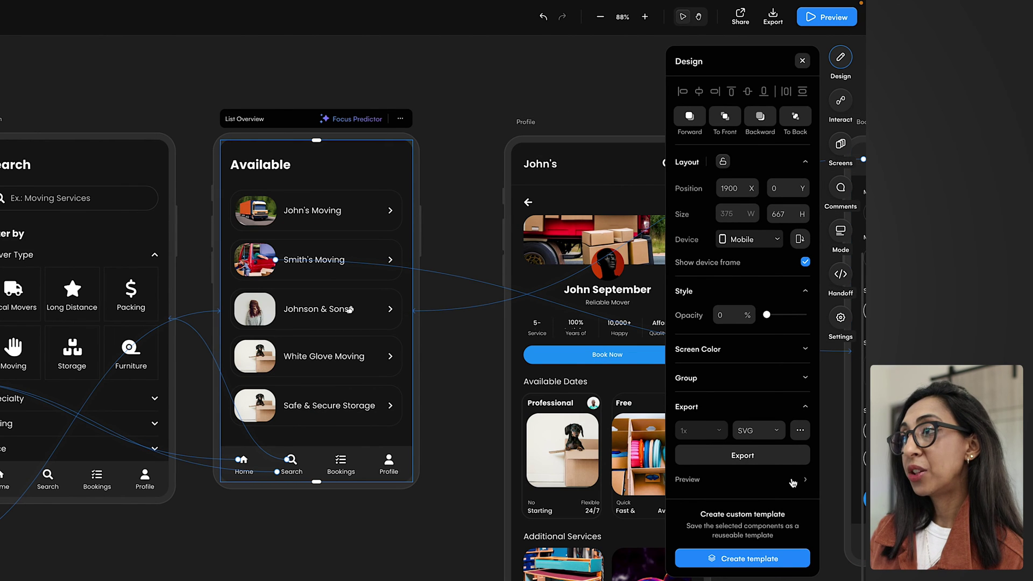
Step: Save the List Overview screen as the 'List' template and drag it from My Templates onto the canvas
{"action": "left_click", "coordinate": [790, 557]}
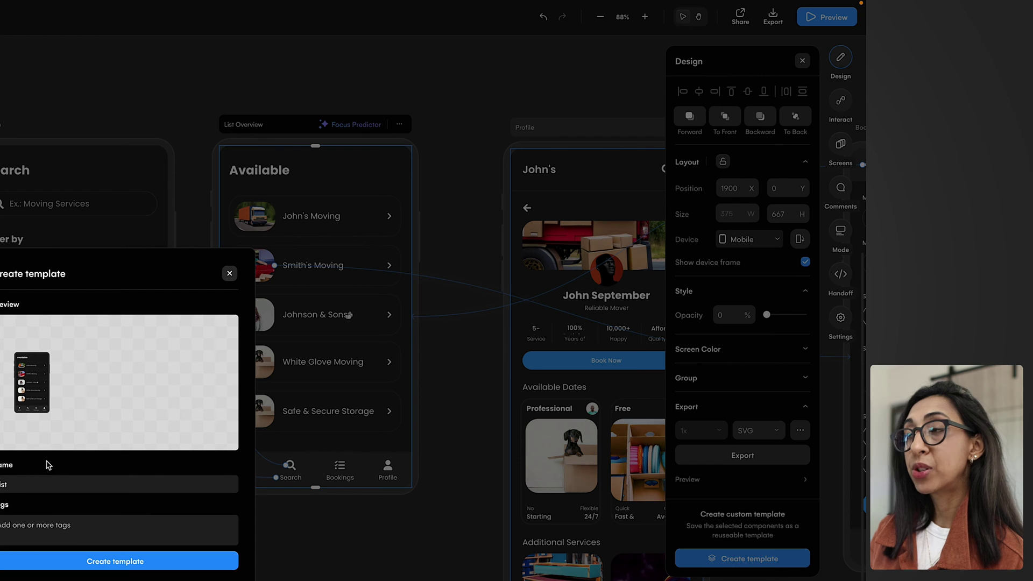
{"action": "left_click", "coordinate": [102, 560]}
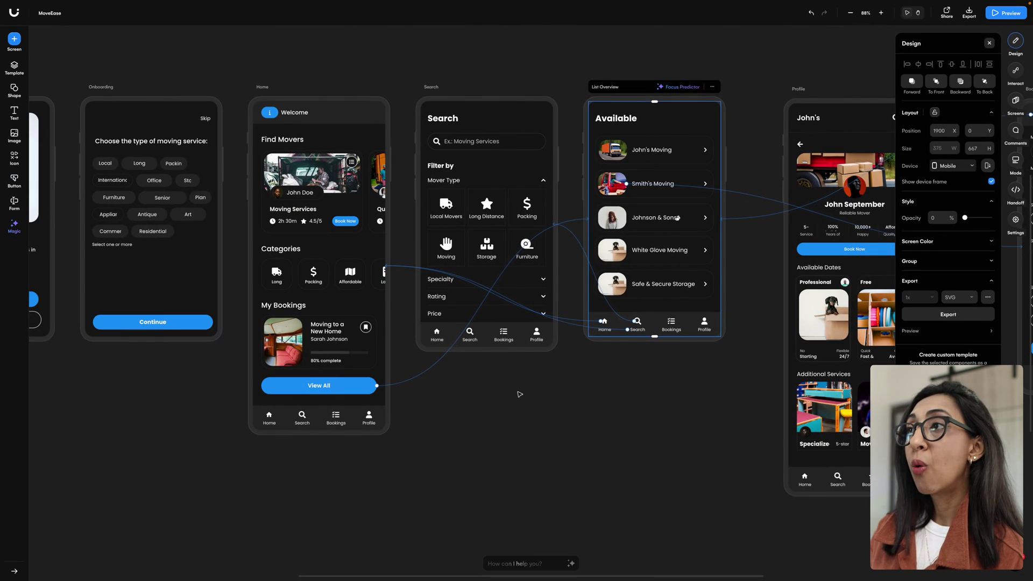
{"action": "left_click", "coordinate": [10, 68]}
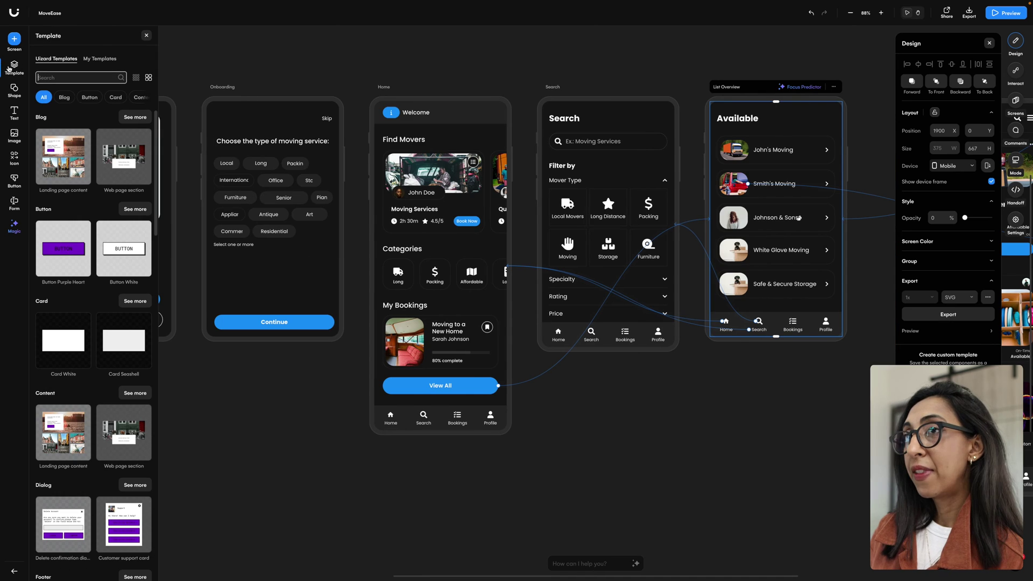
{"action": "left_click", "coordinate": [99, 60]}
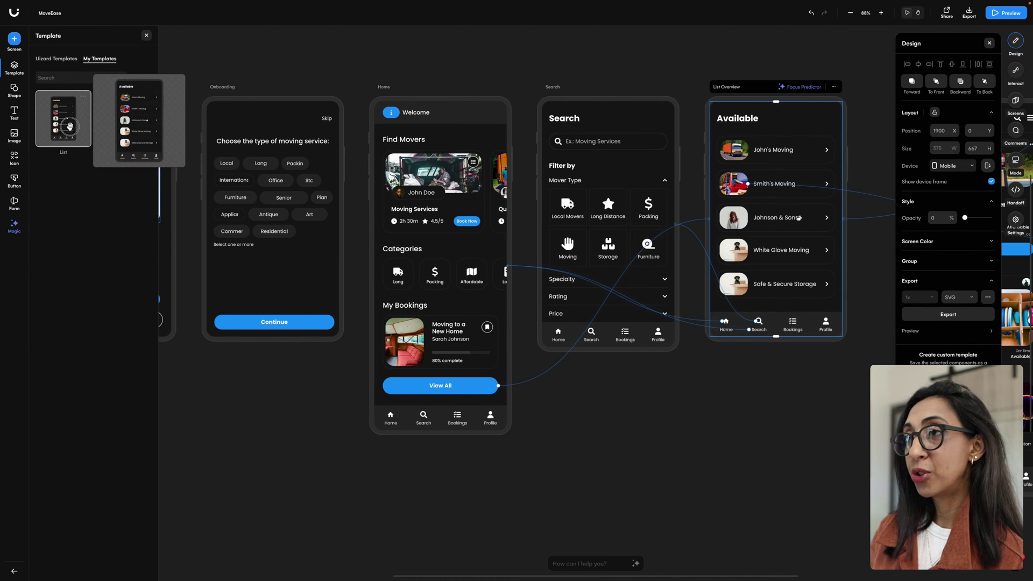
{"action": "left_click_drag", "start_coordinate": [69, 125], "coordinate": [231, 439]}
Step: Browse the icon library in outlined and sharp styles, then the form component templates
{"action": "scroll", "coordinate": [381, 462], "scroll_direction": "down", "scroll_amount": 3}
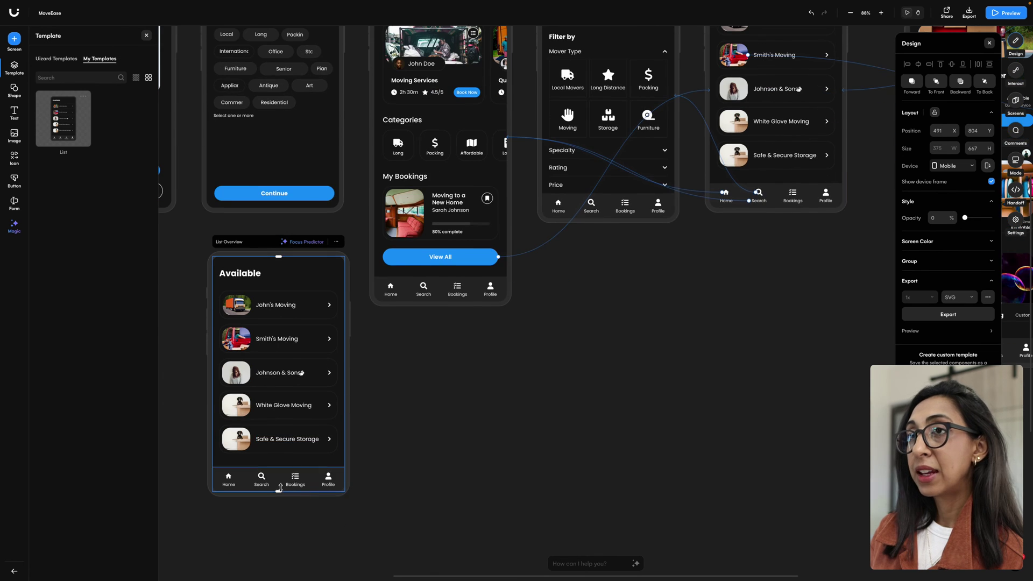
{"action": "left_click", "coordinate": [14, 159]}
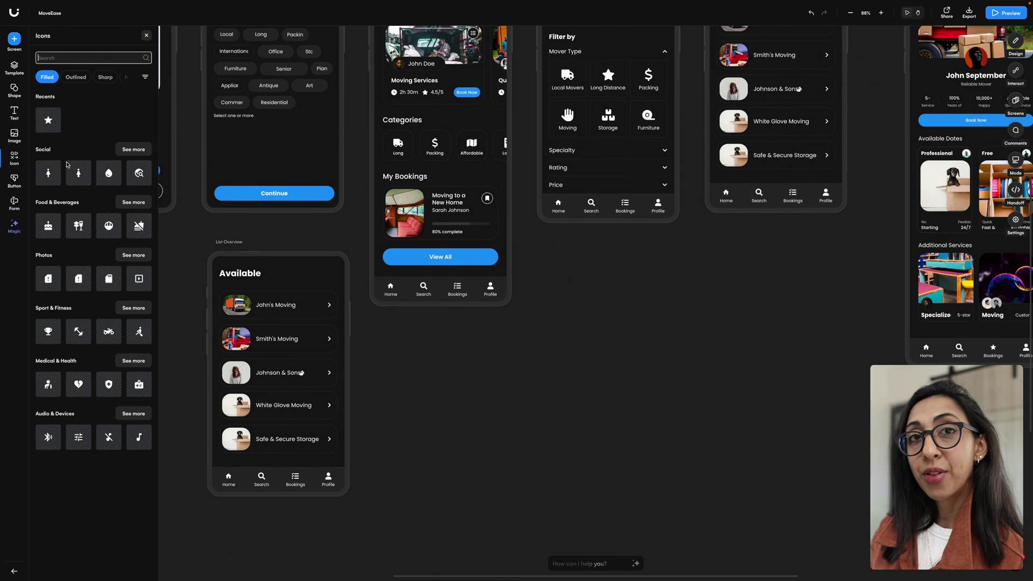
{"action": "left_click", "coordinate": [76, 77]}
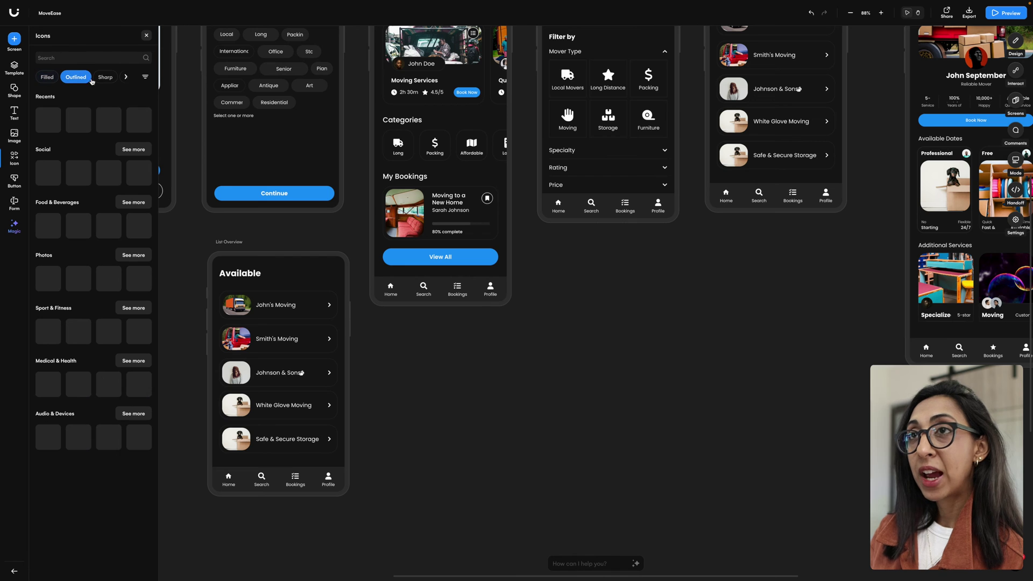
{"action": "left_click", "coordinate": [104, 77]}
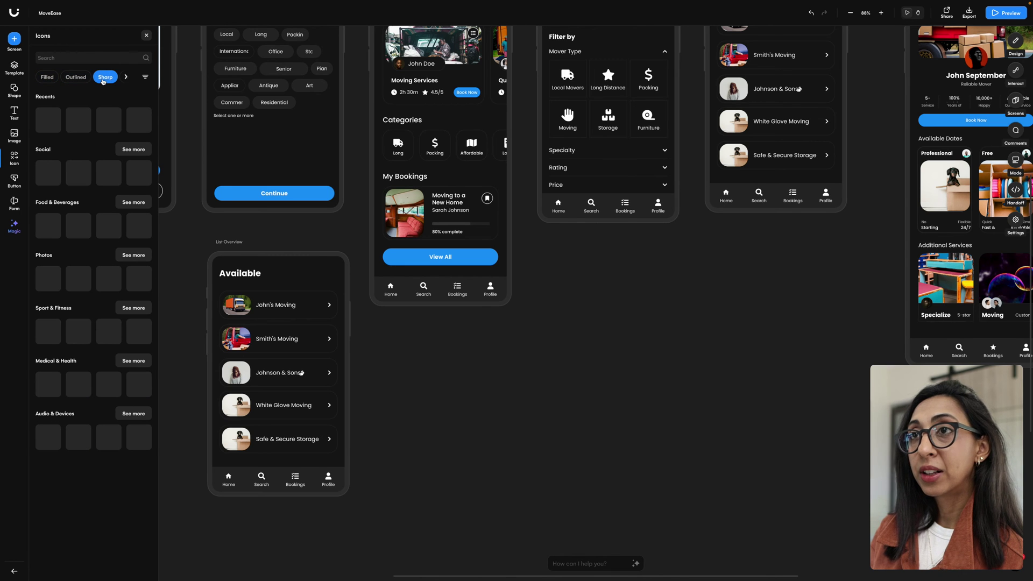
{"action": "left_click", "coordinate": [15, 203]}
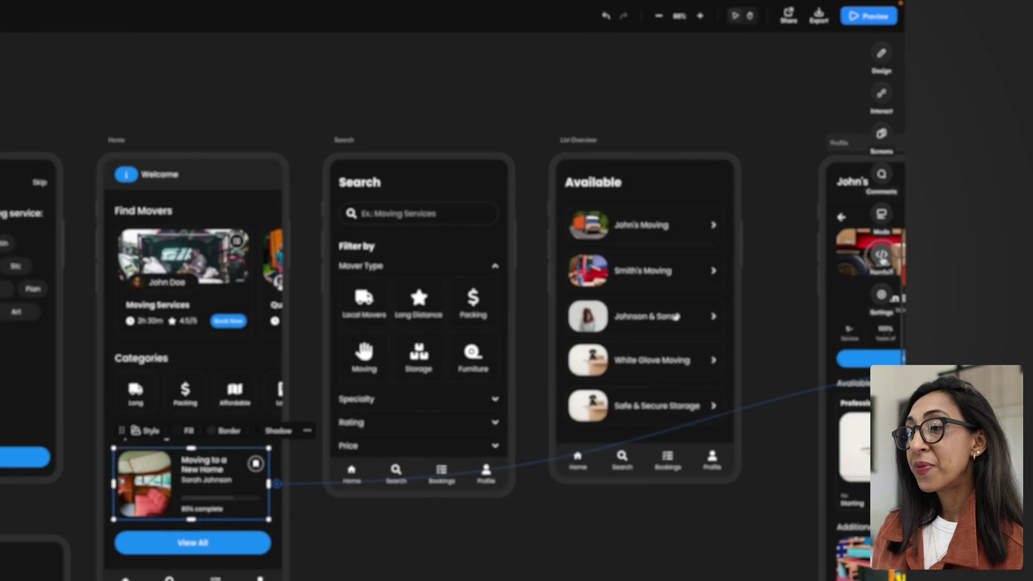
Step: Copy the My Bookings card's CSS, then inspect the Search screen's title, input, Filter by and Local Movers CSS
{"action": "left_click", "coordinate": [1016, 190]}
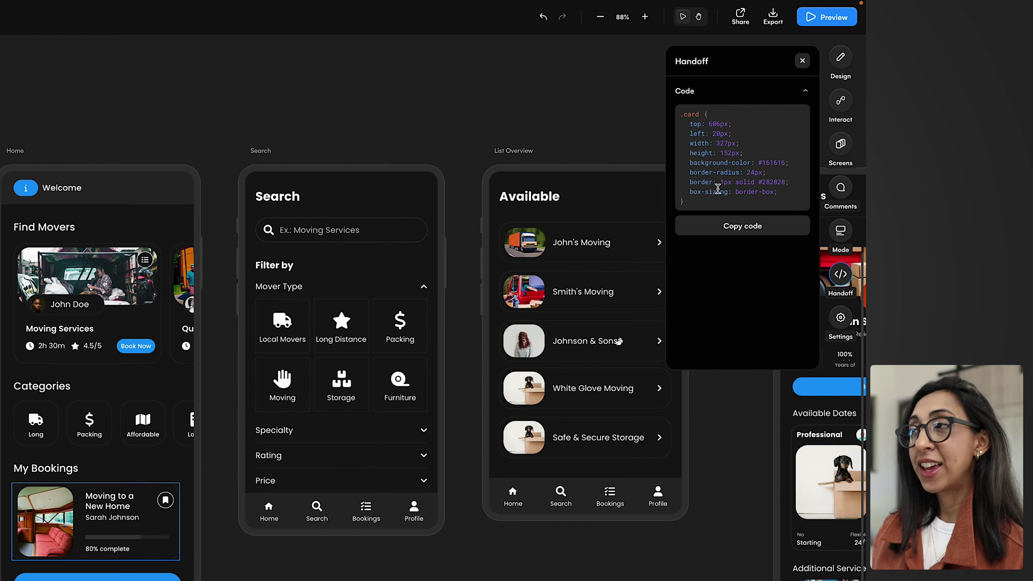
{"action": "left_click", "coordinate": [742, 226]}
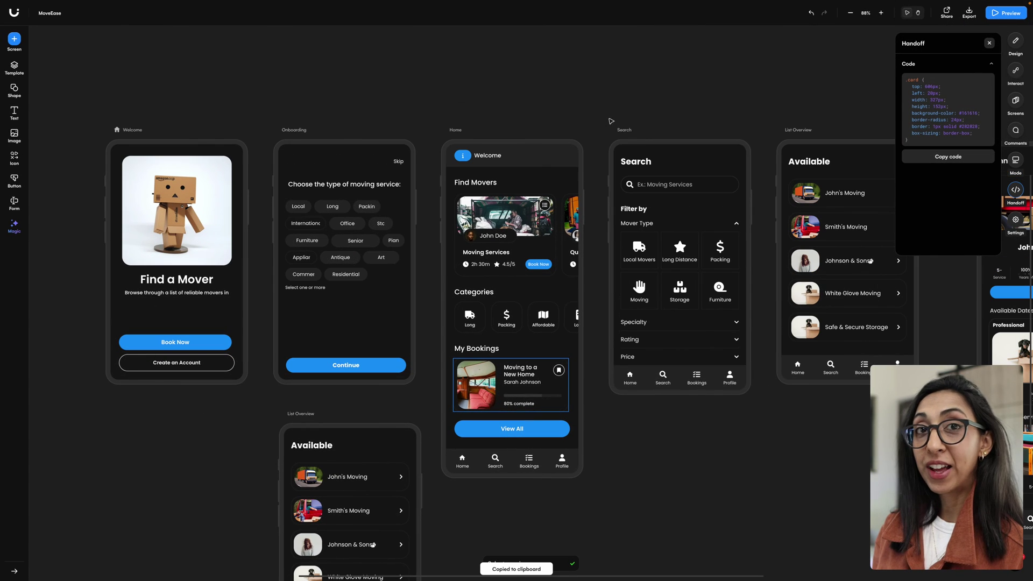
{"action": "left_click", "coordinate": [623, 130]}
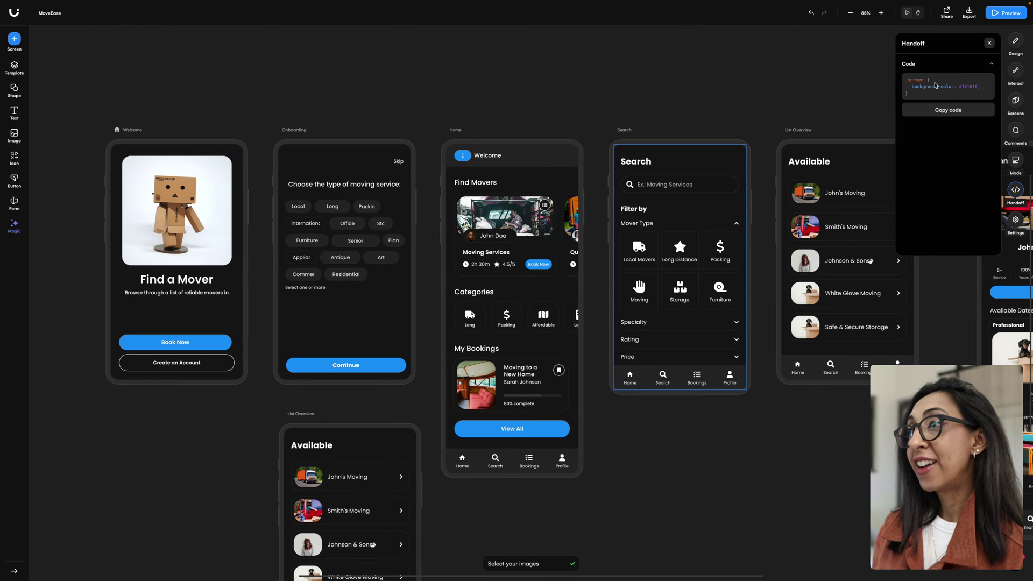
{"action": "left_click", "coordinate": [651, 167]}
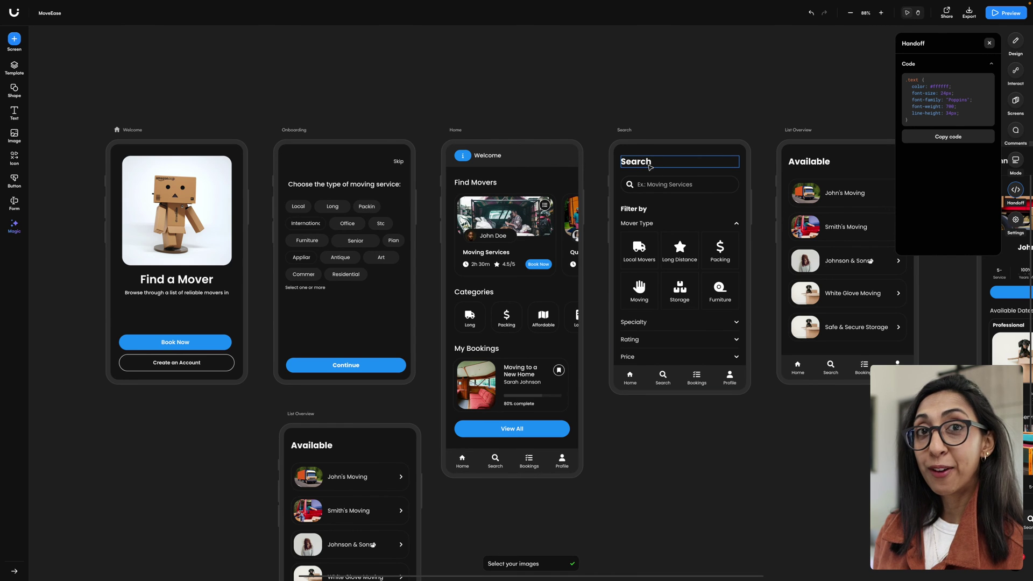
{"action": "left_click", "coordinate": [666, 191]}
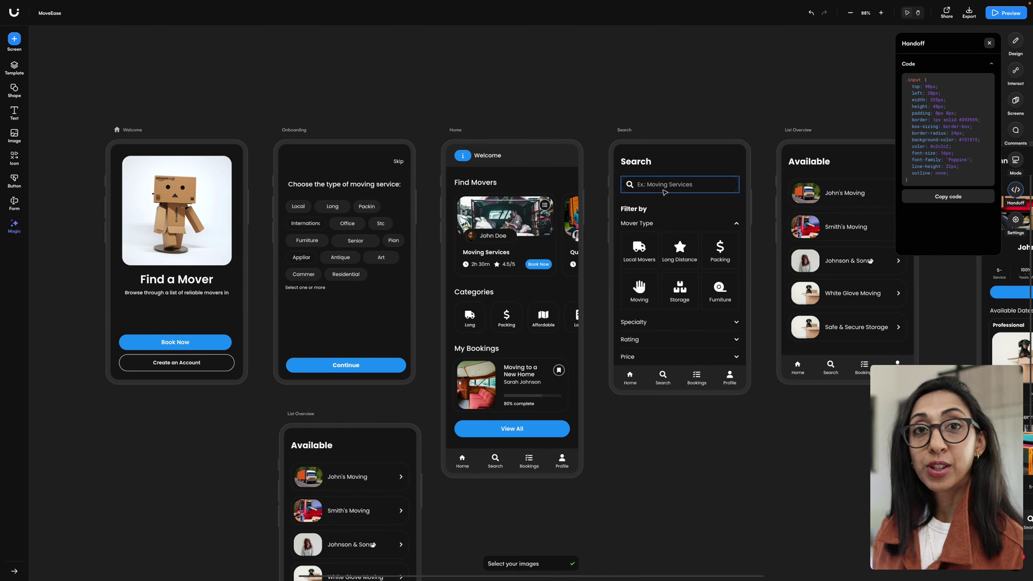
{"action": "left_click", "coordinate": [644, 209]}
{"action": "left_click", "coordinate": [655, 248]}
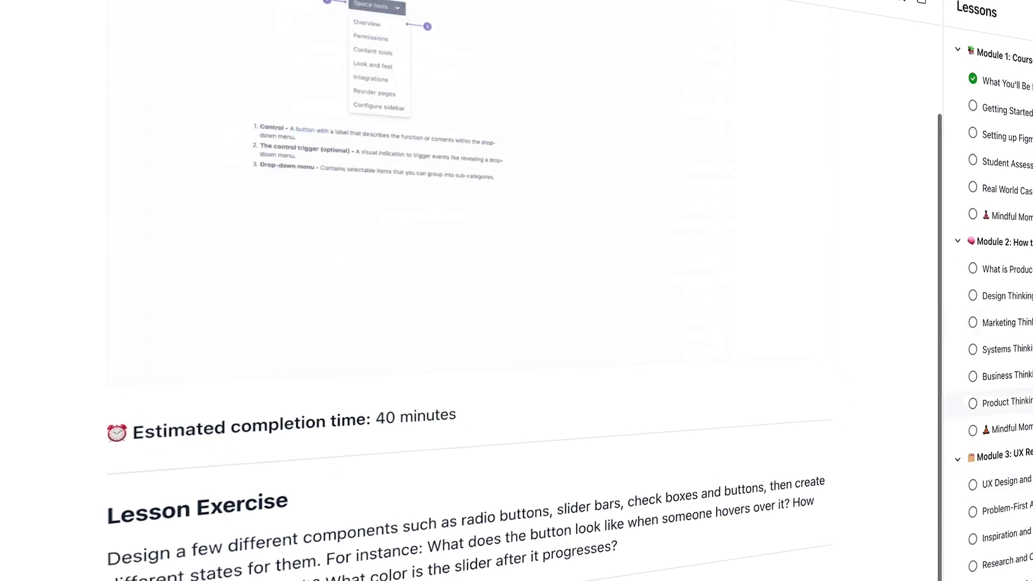
{"action": "scroll", "coordinate": [990, 323], "scroll_direction": "down", "scroll_amount": 5}
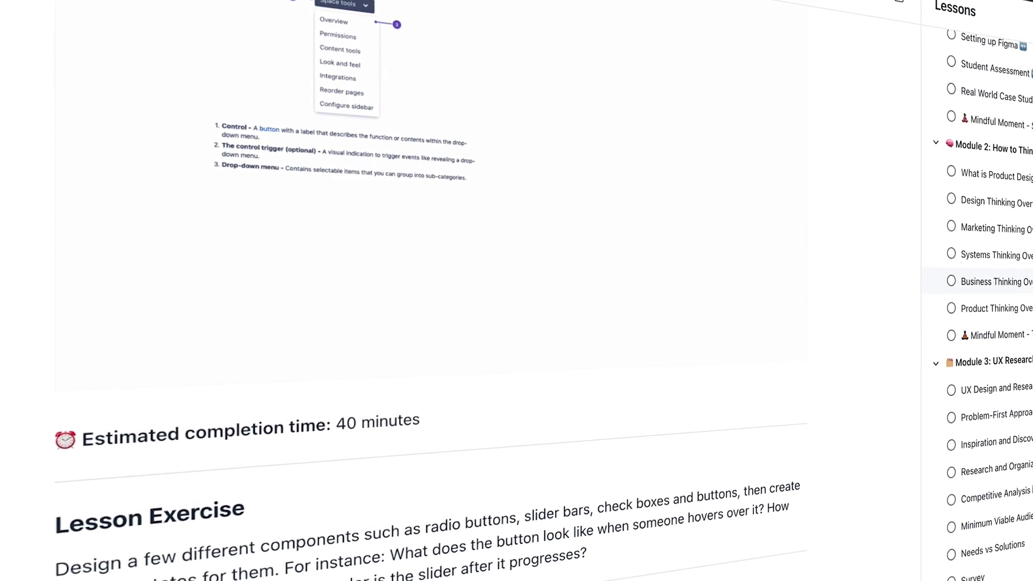